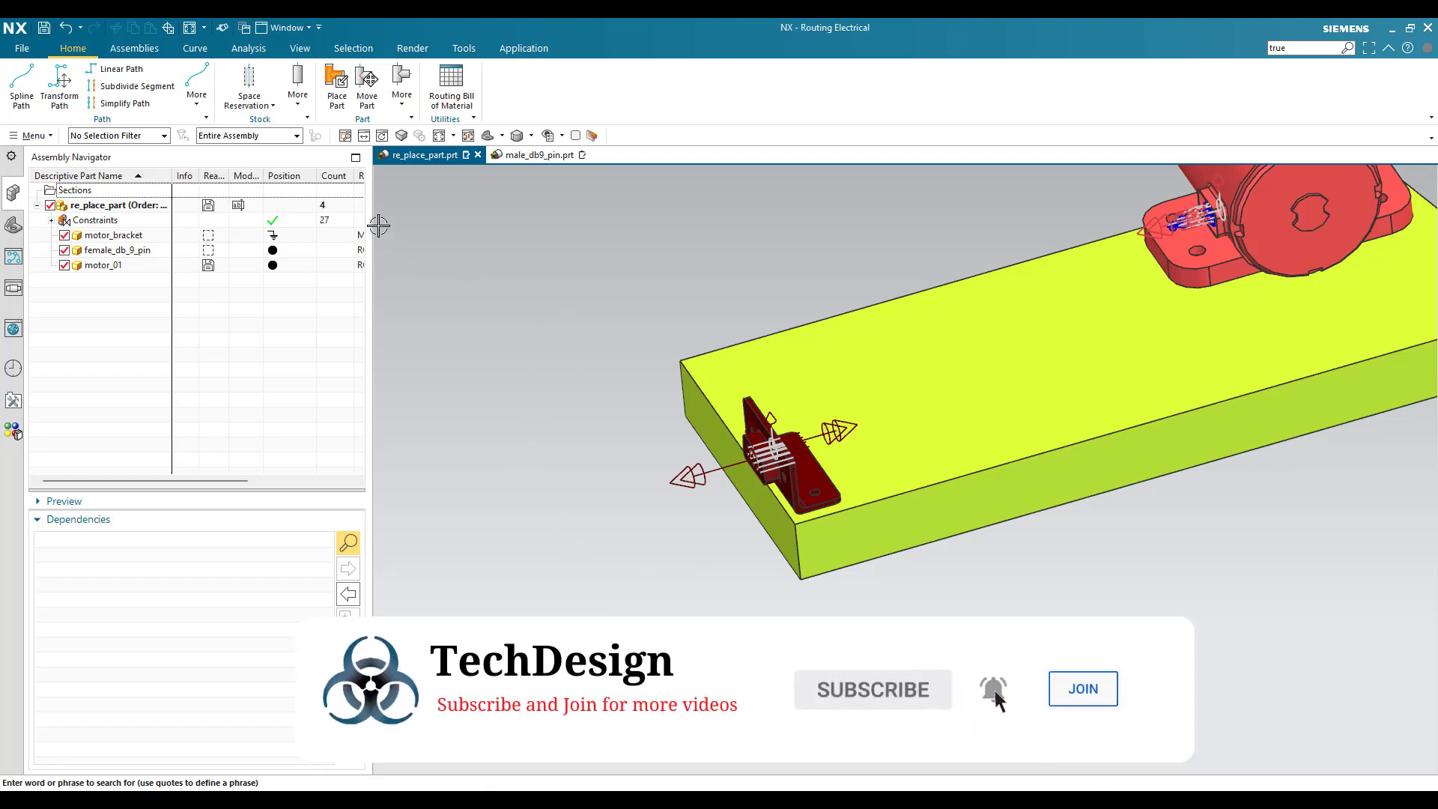
Start the Place Part command and choose the loaded male_db9_pin.prt as the part to place.
click(335, 101)
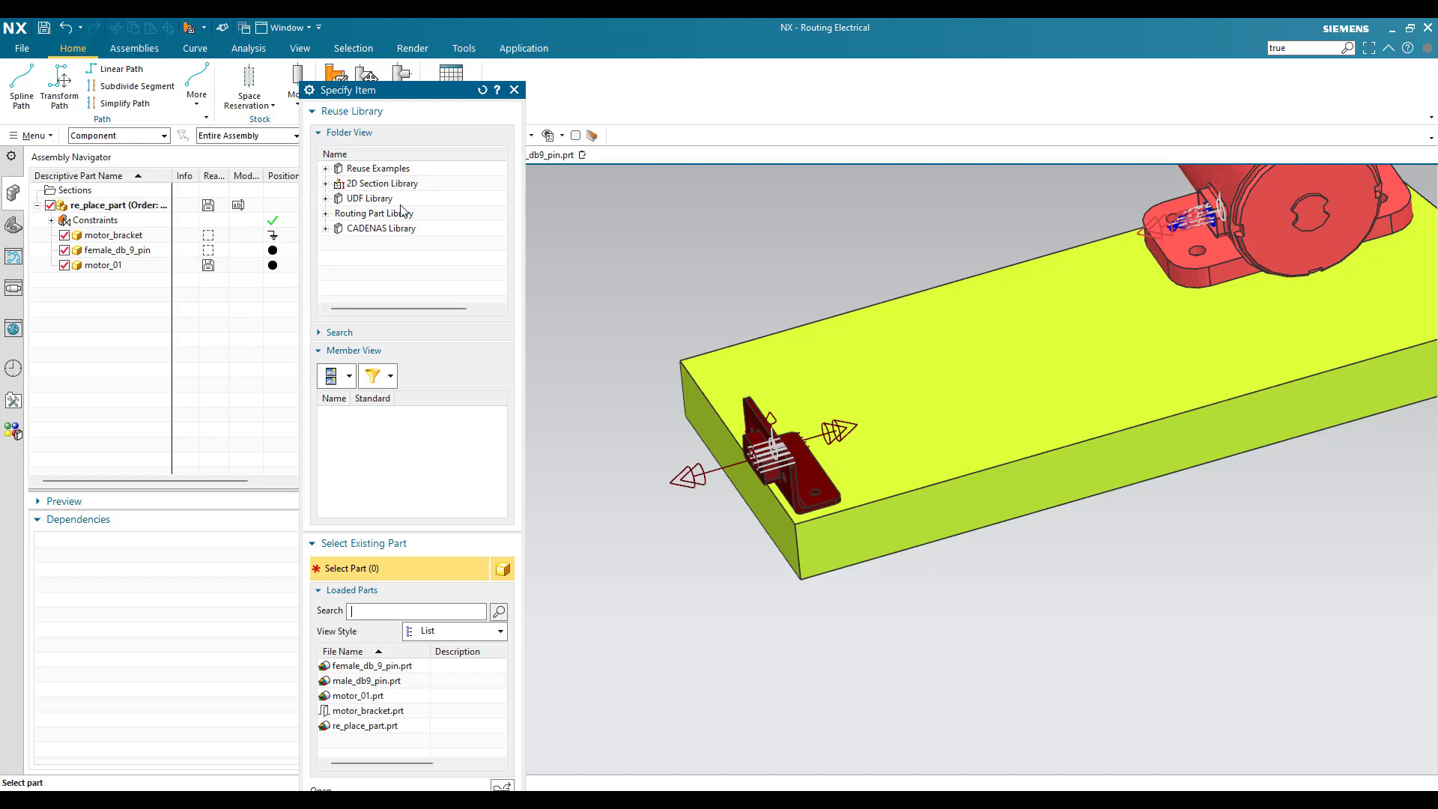
drag(408, 88, 408, 70)
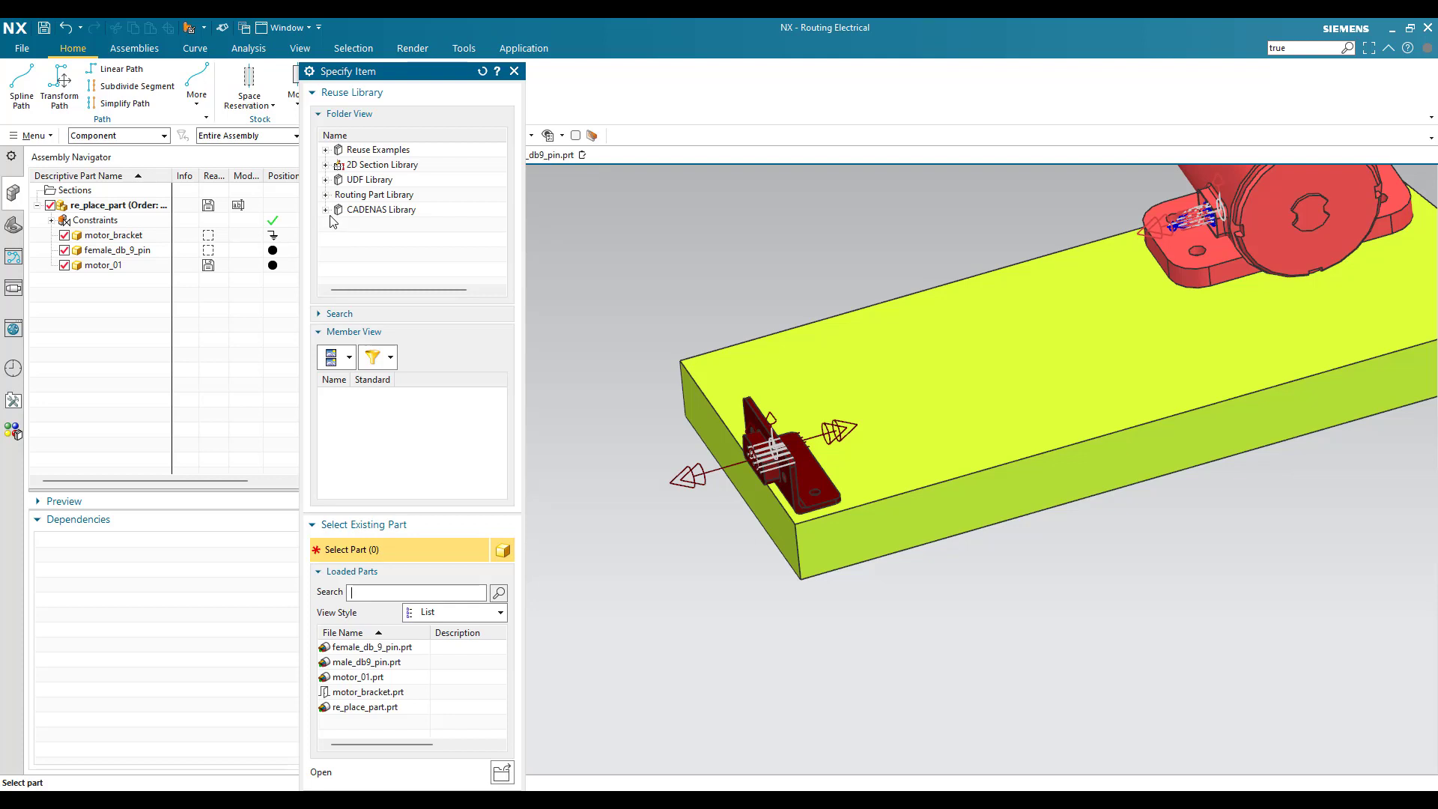
click(326, 195)
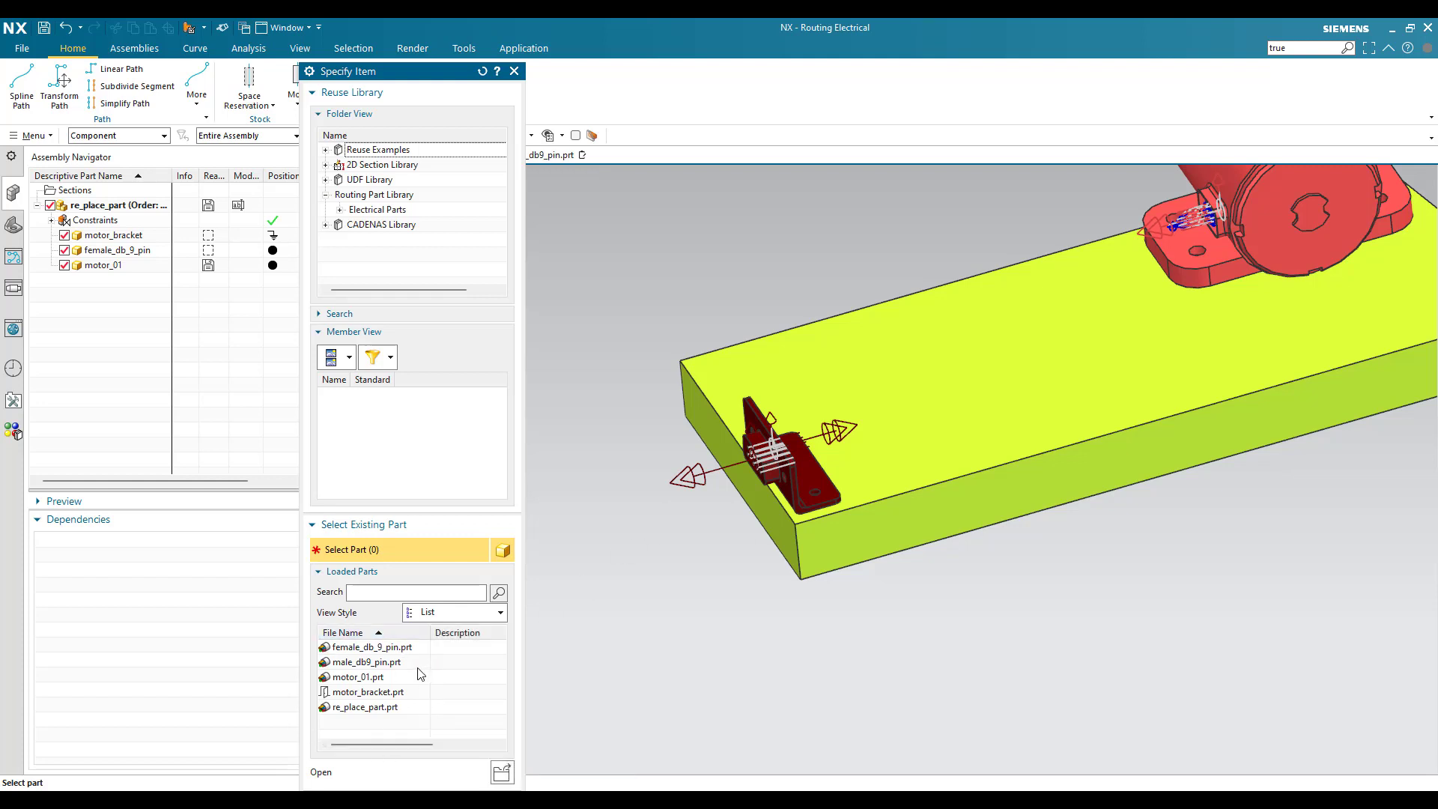
mouse_move(414, 667)
click(395, 662)
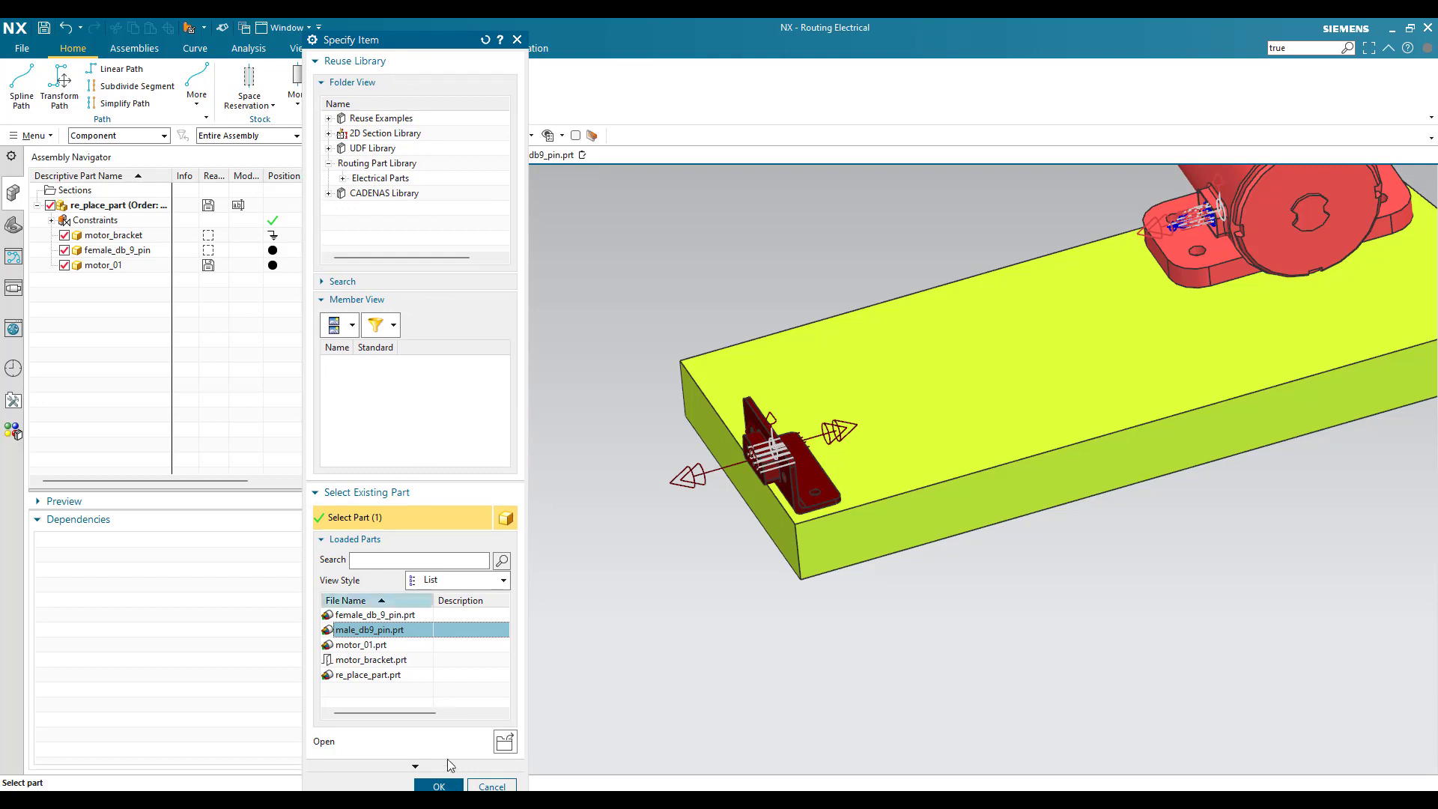
click(439, 783)
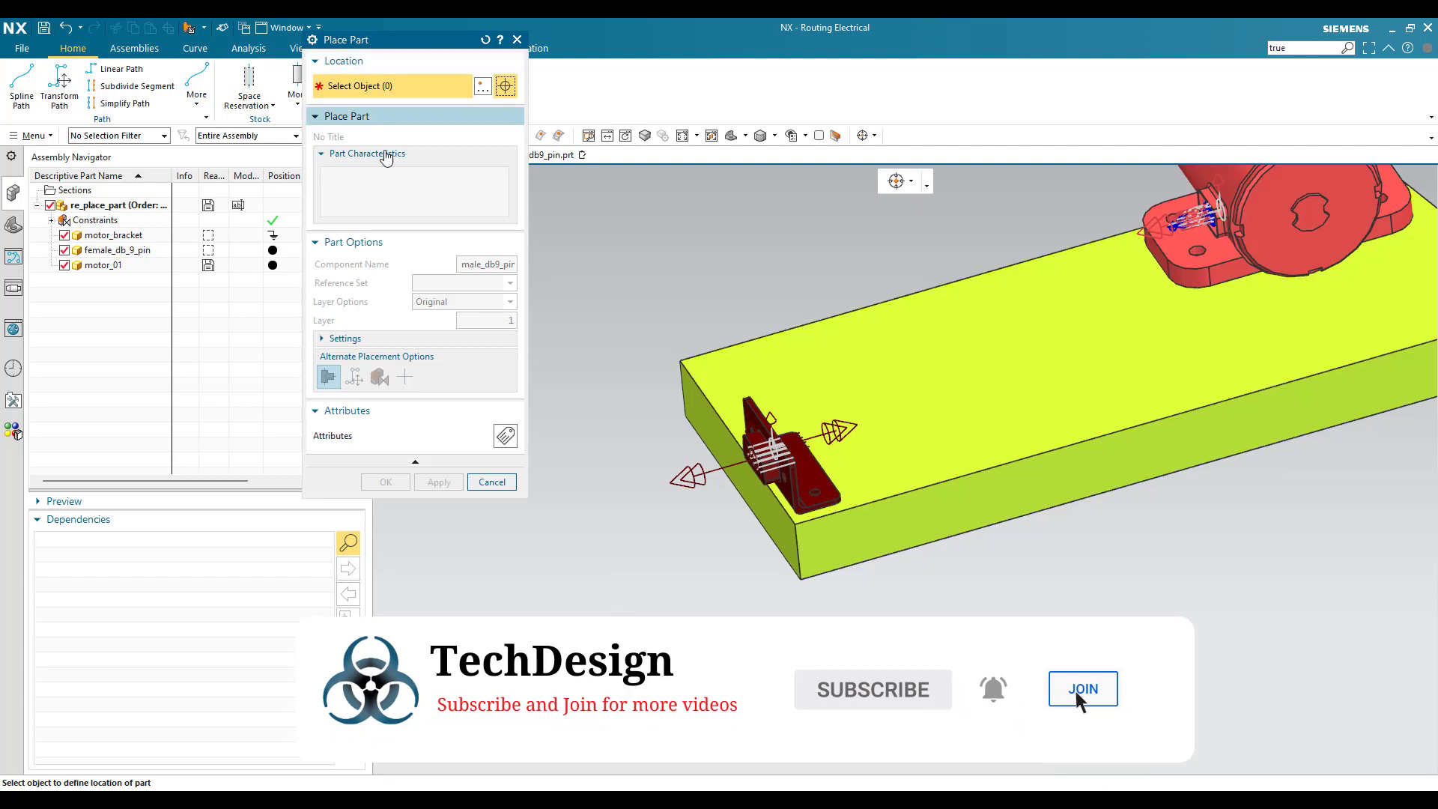
Place the male DB9 connector on the port of the bracket's female connector with placement solution 1, and undo the placement.
scroll(587, 496, up, 3)
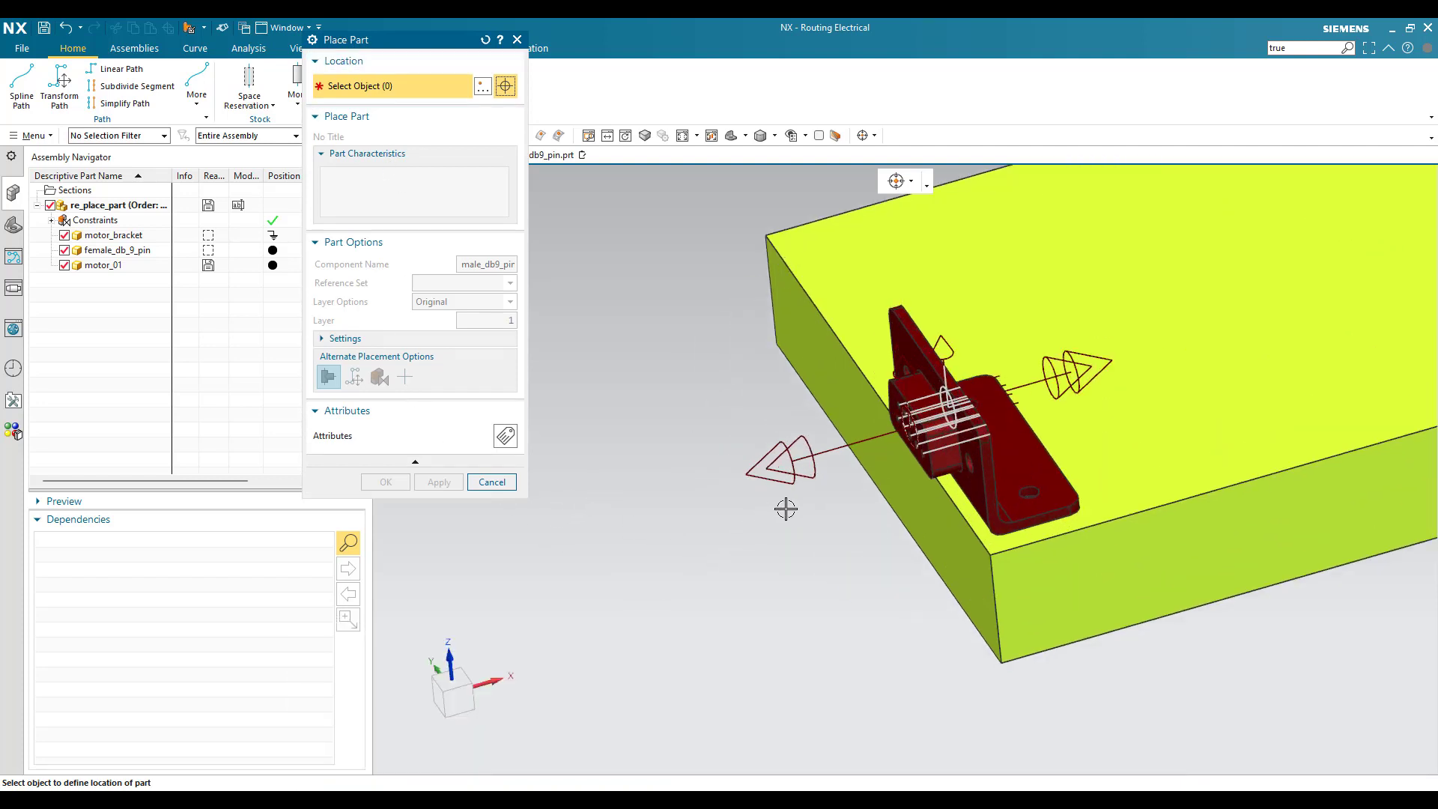
click(814, 461)
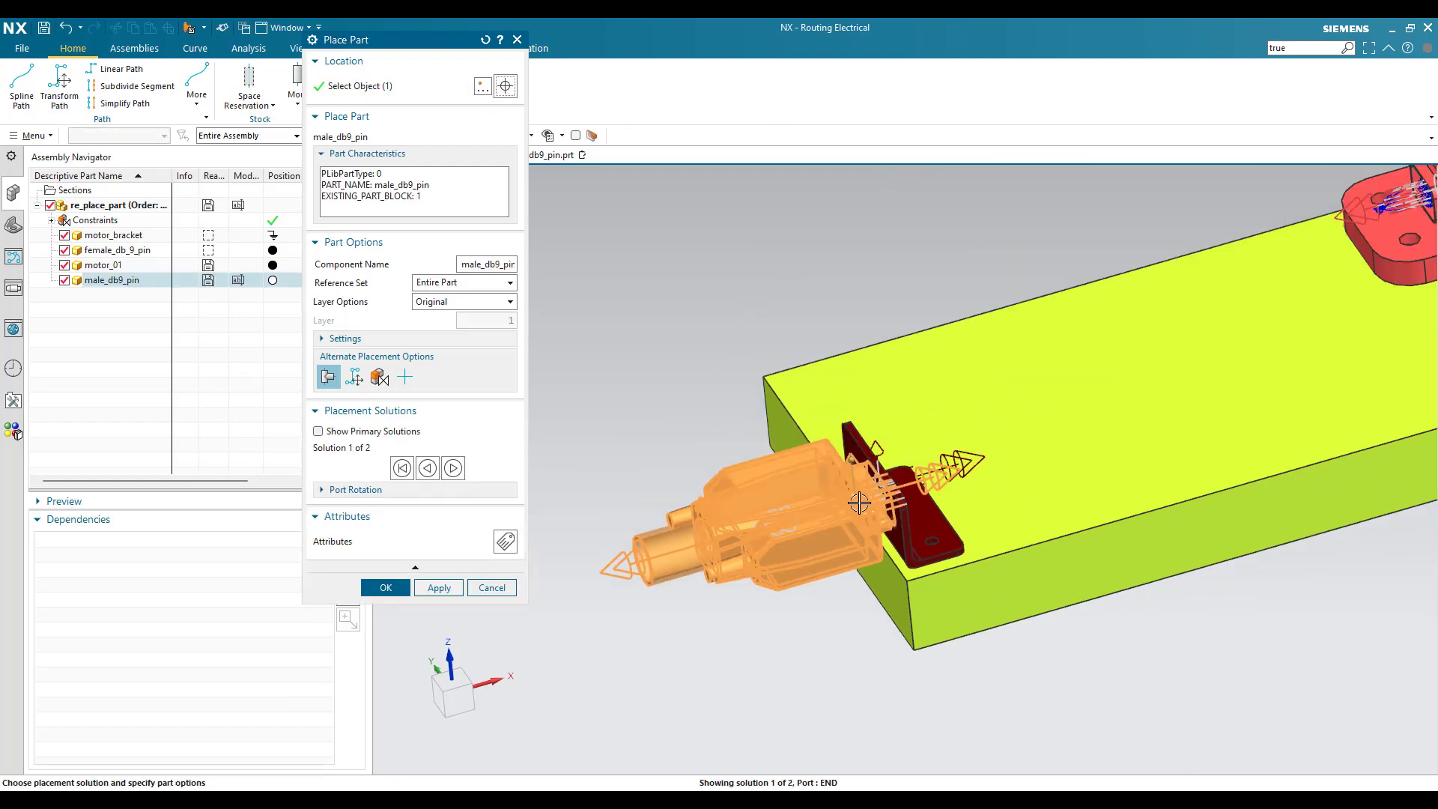
scroll(860, 497, up, 3)
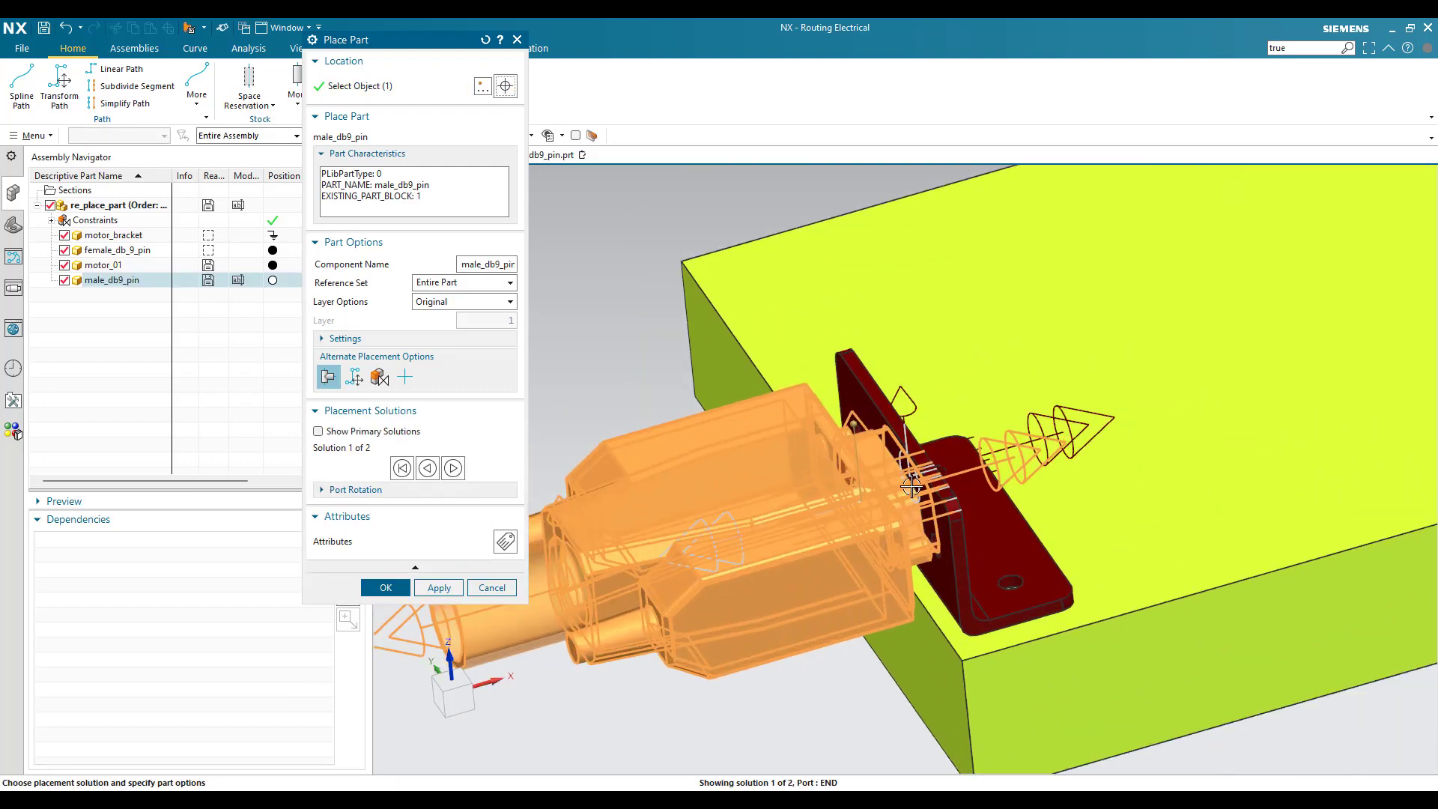
scroll(911, 485, down, 3)
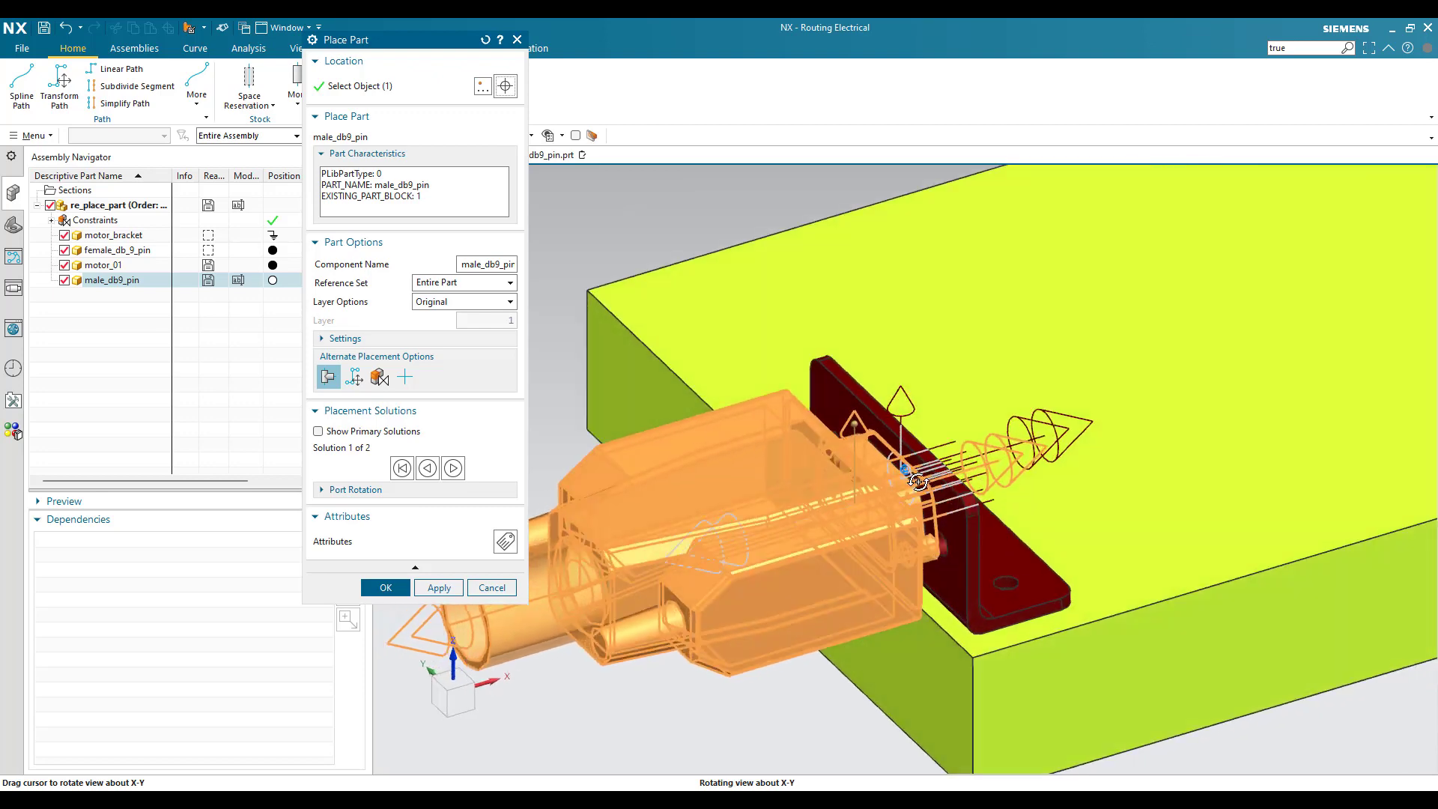
scroll(918, 481, up, 3)
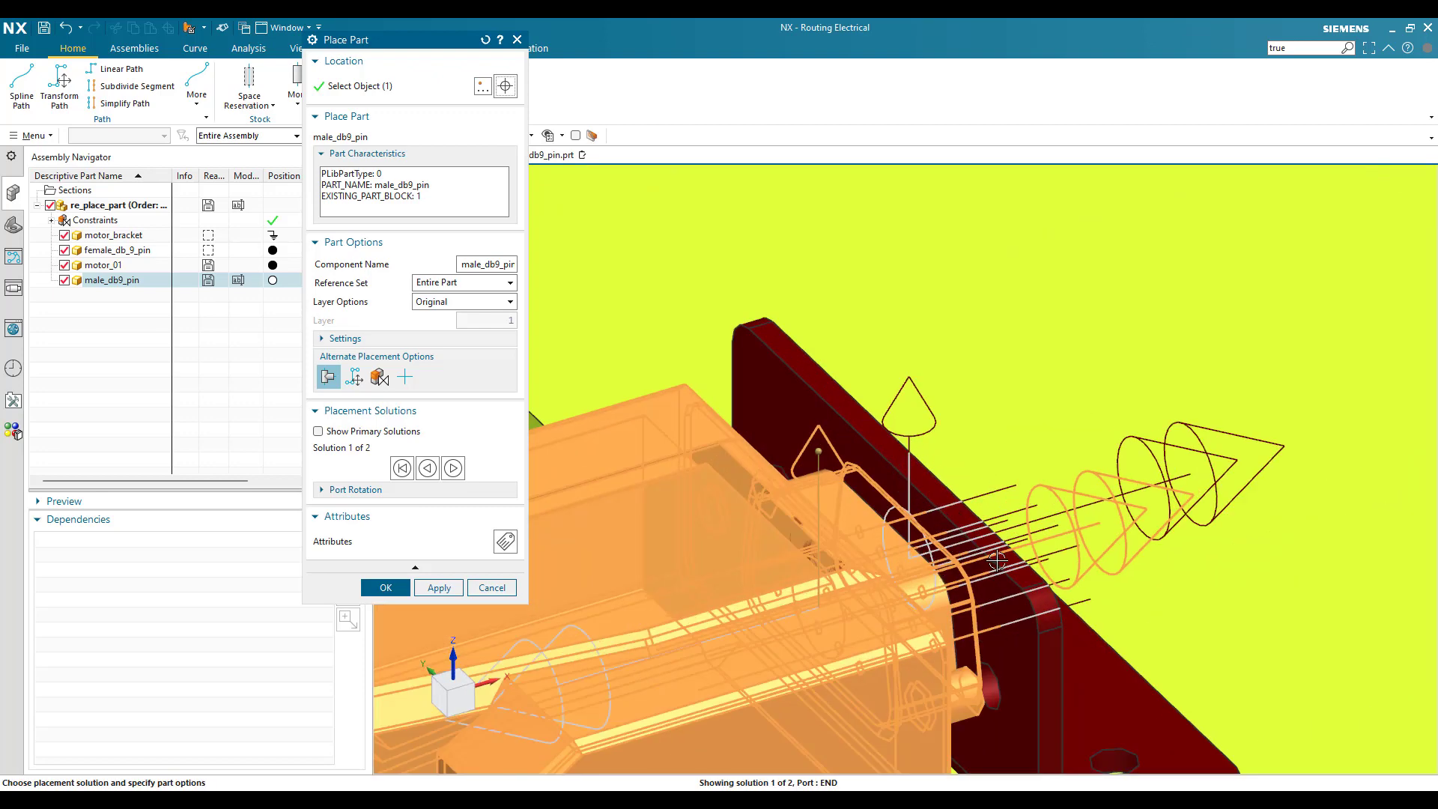
scroll(996, 569, down, 3)
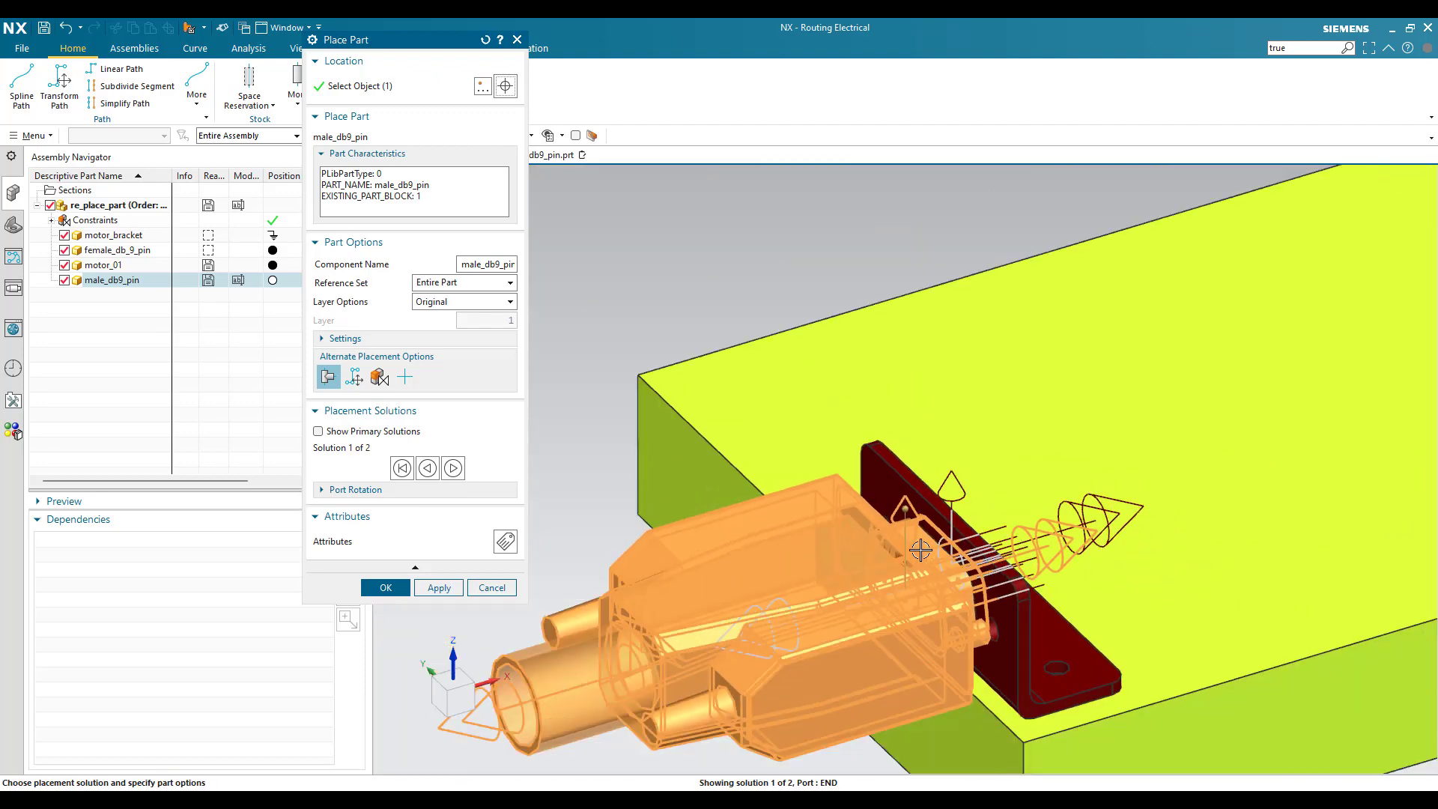
scroll(853, 518, down, 2)
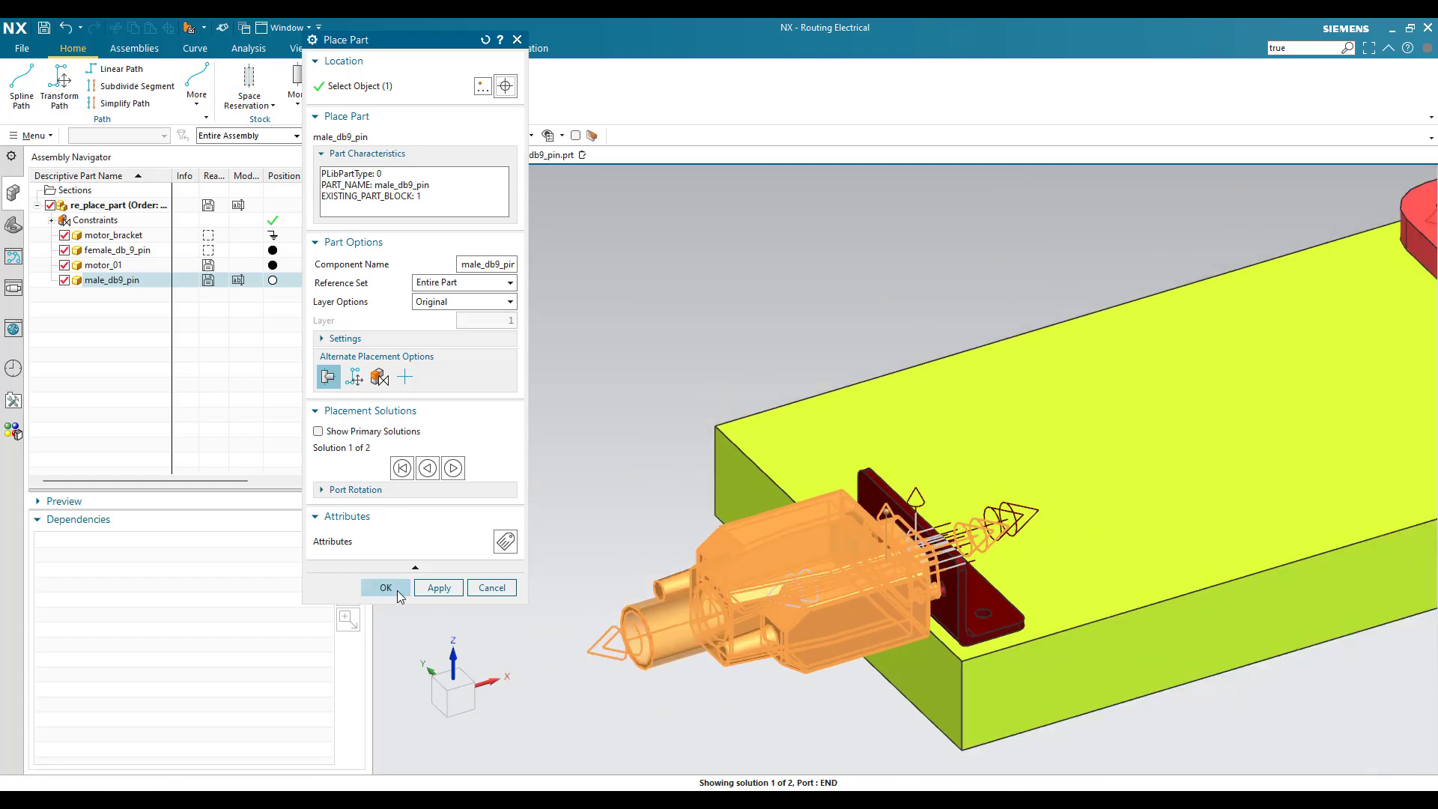
scroll(704, 588, down, 2)
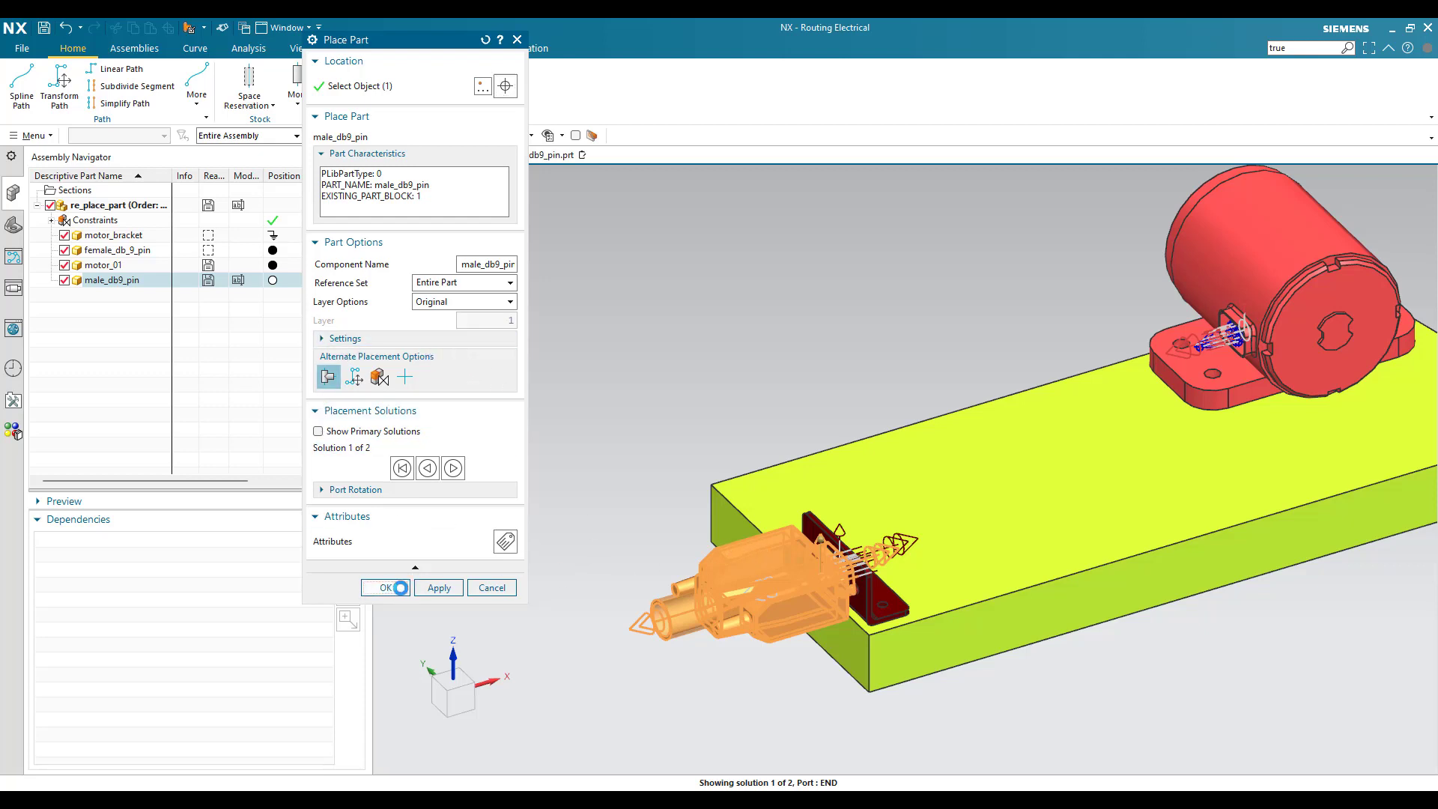
click(386, 587)
key(ctrl+z)
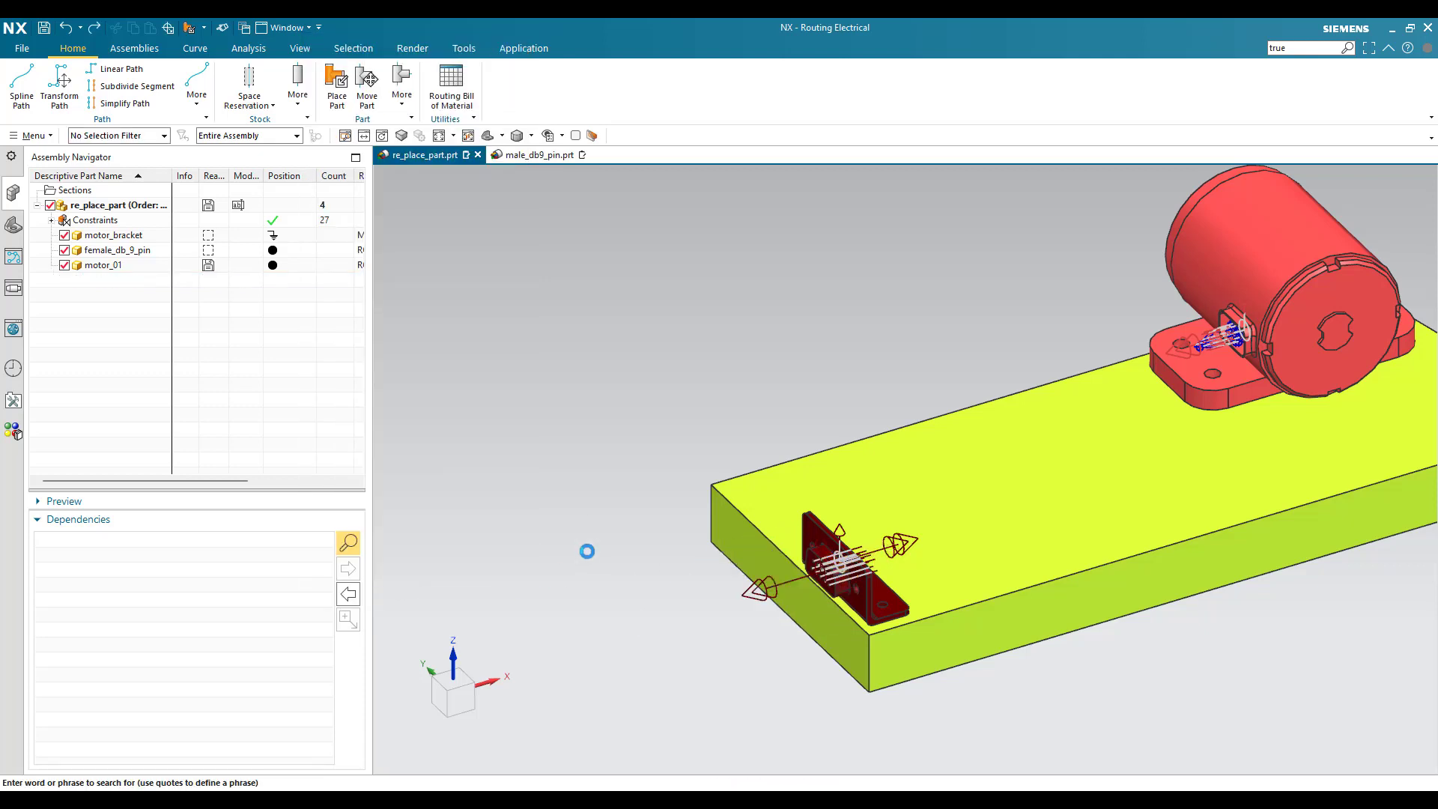
Restart Place Part with male_db9_pin.prt and locate it on the port of the motor's connector.
click(339, 90)
click(398, 632)
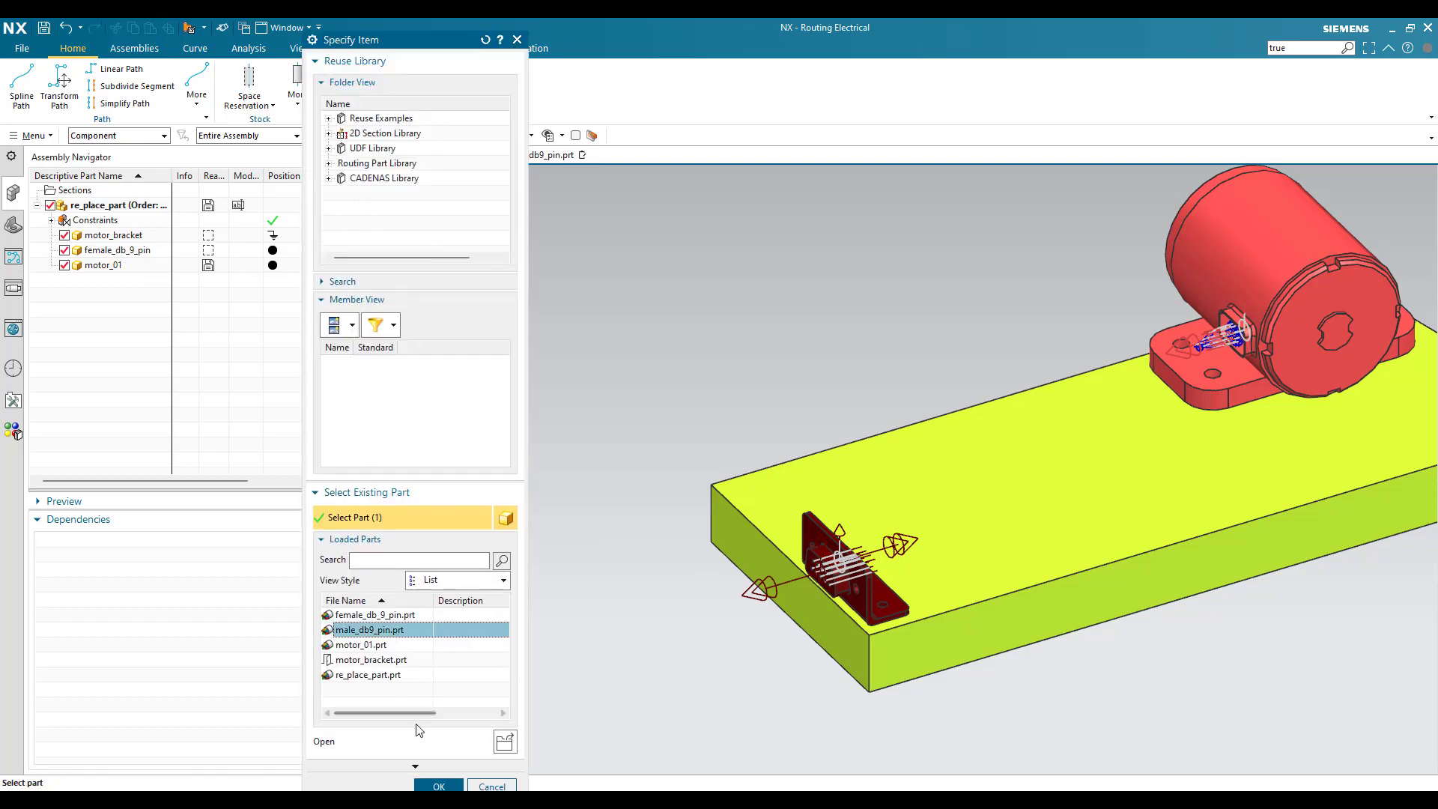
click(438, 786)
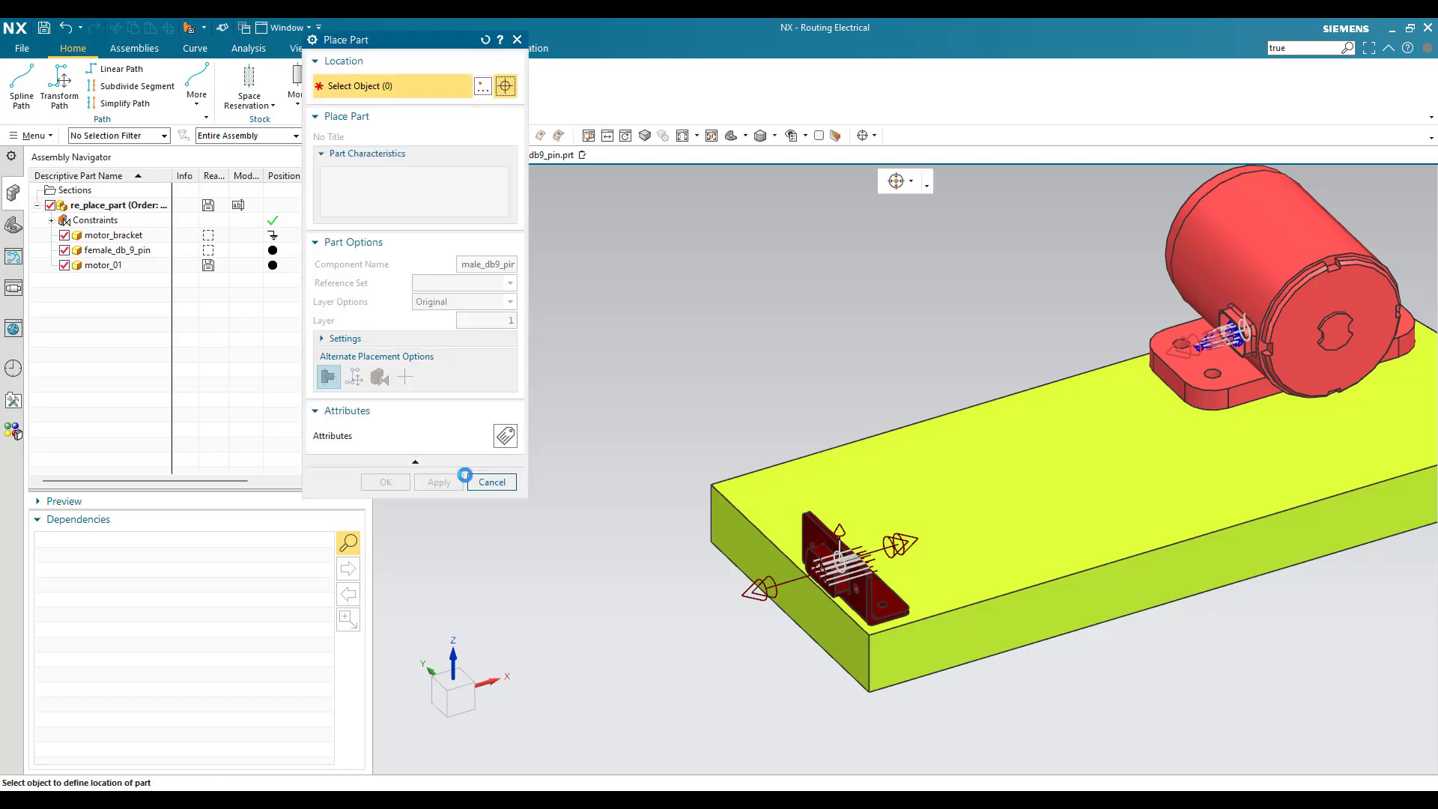
click(1180, 348)
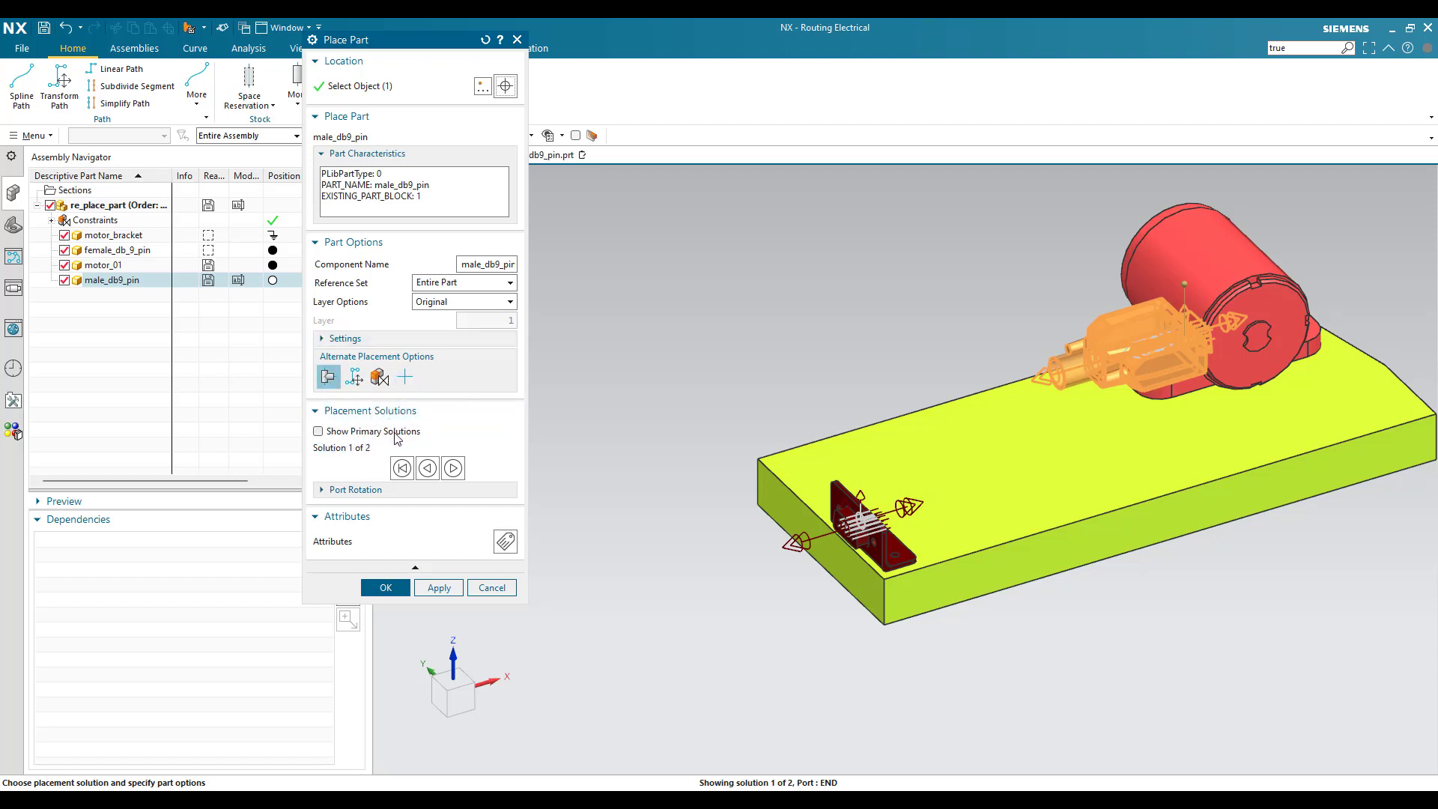
Compare the two placement solutions for the male connector at the motor, and return to solution 1.
click(453, 469)
click(454, 469)
scroll(991, 405, up, 5)
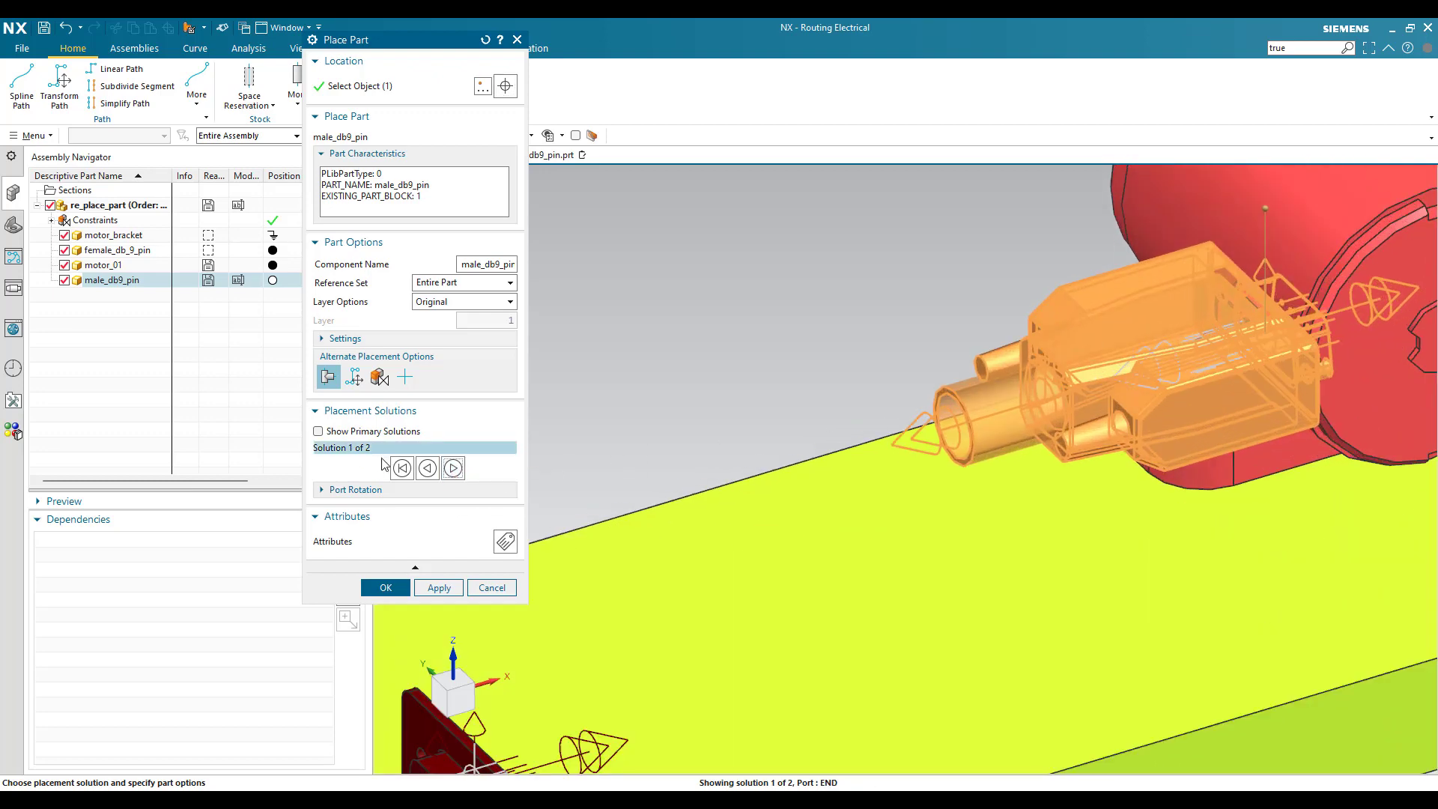
click(454, 469)
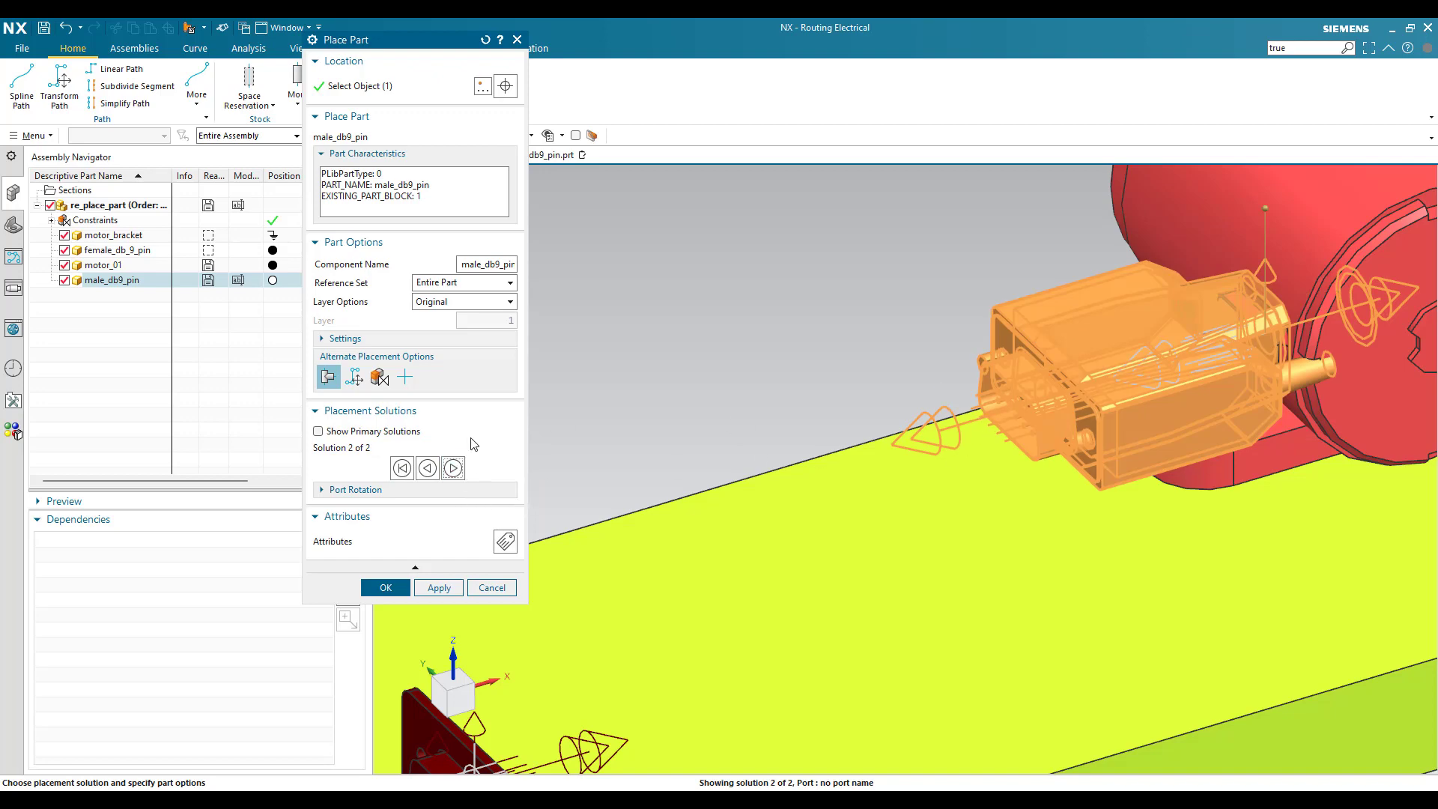
click(452, 469)
scroll(989, 391, down, 5)
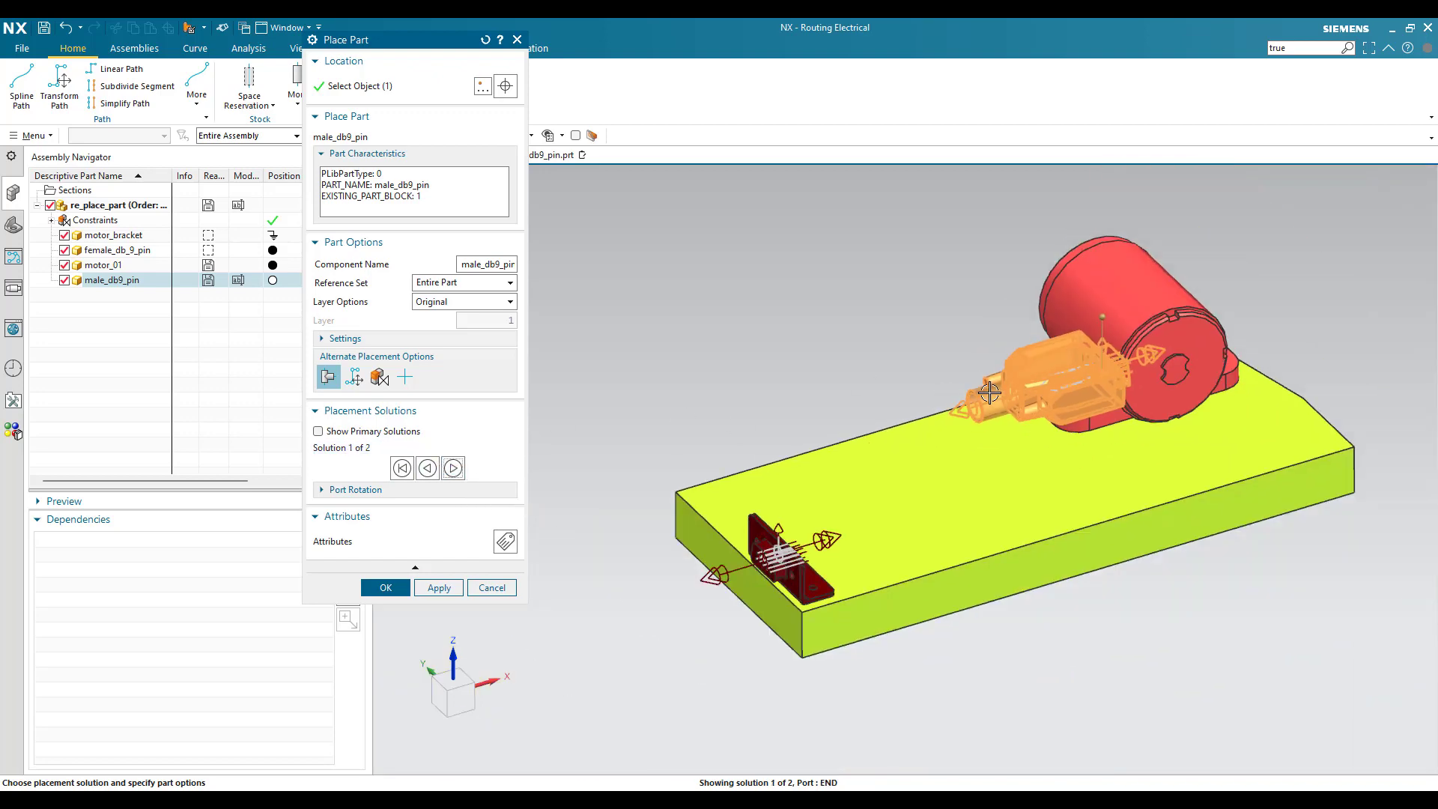
scroll(752, 571, up, 3)
scroll(770, 515, down, 2)
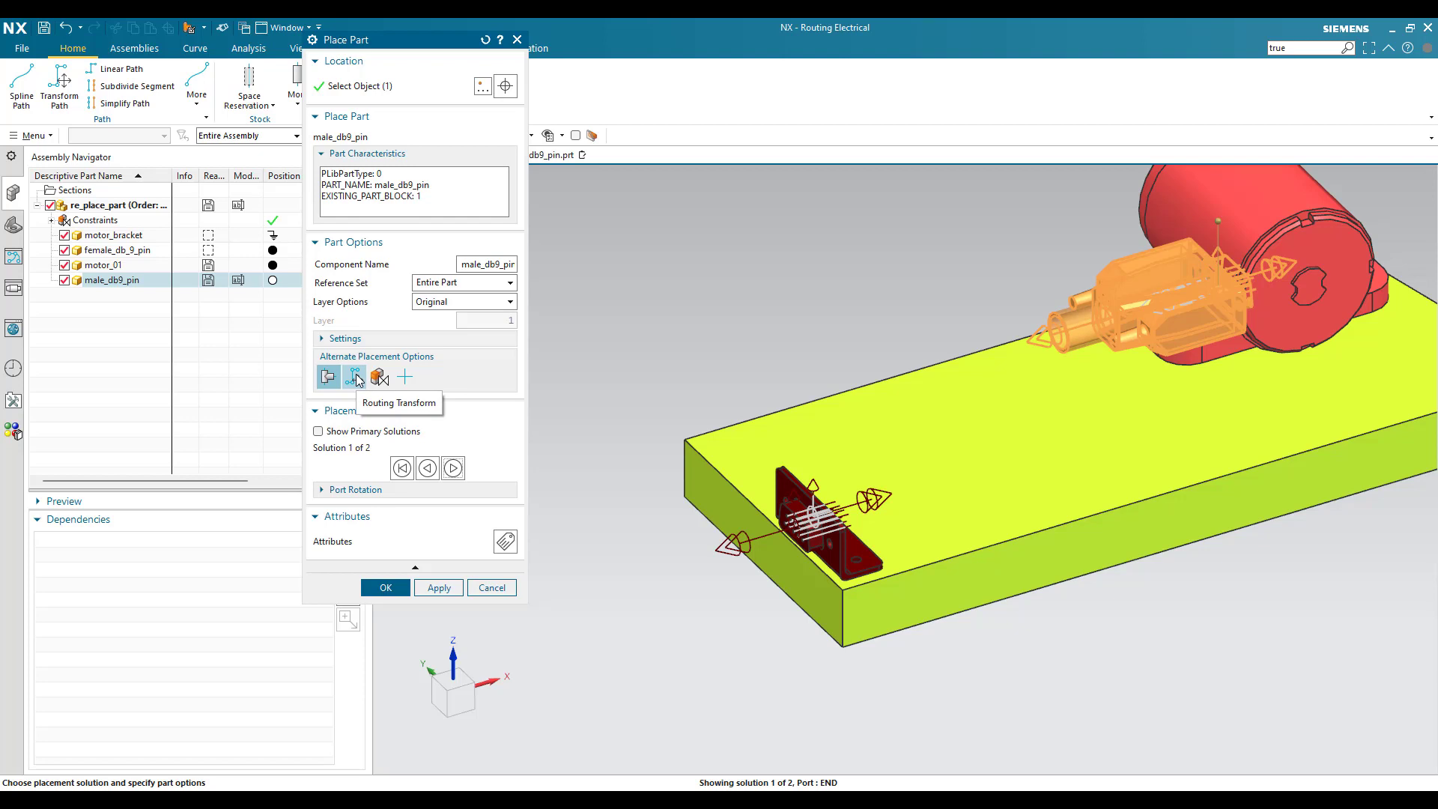
Use Routing Transform with Dynamic motion to move the male connector in front of the bracket, at about X 16.4, Y 178.4, Z 43.4.
middle_click(494, 369)
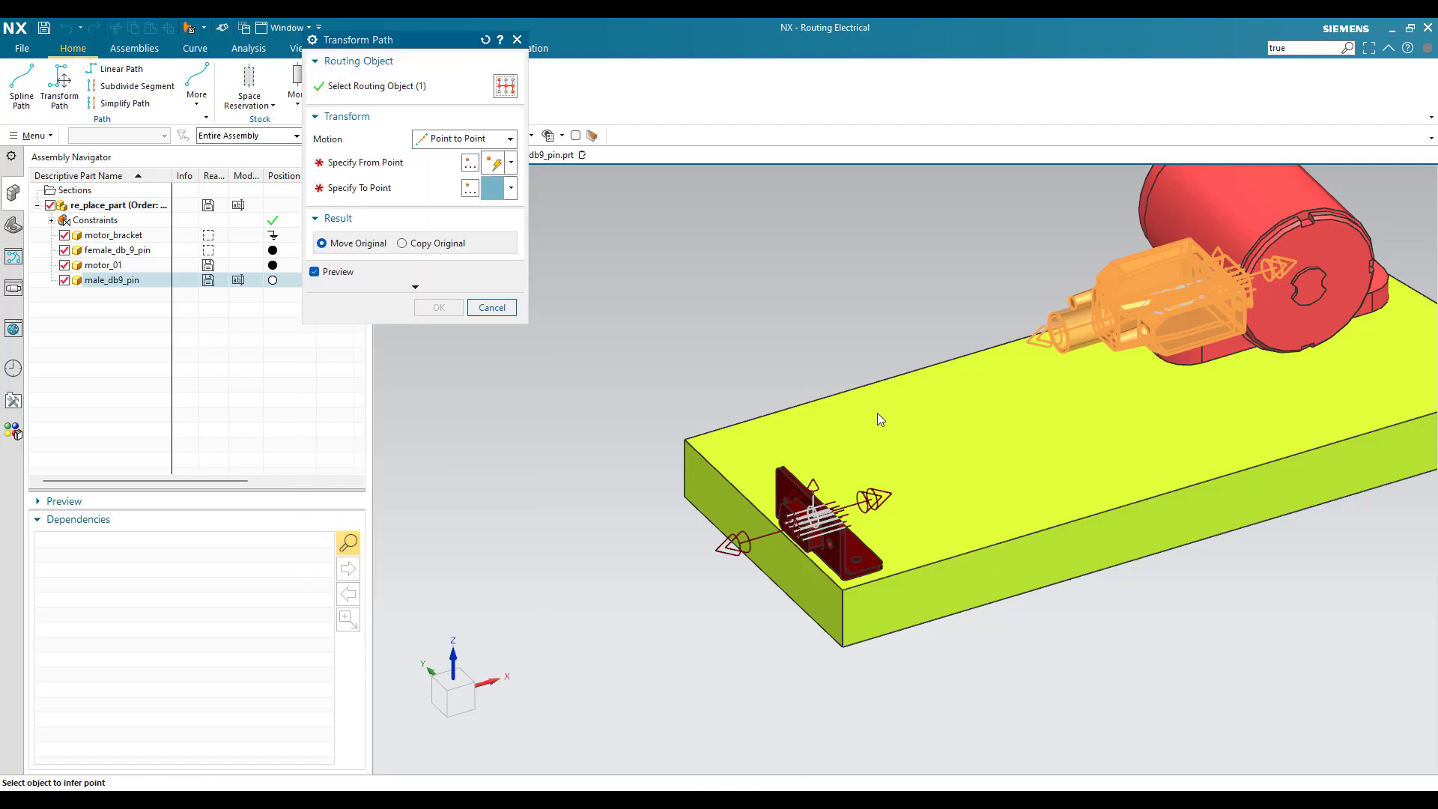
scroll(878, 412, down, 2)
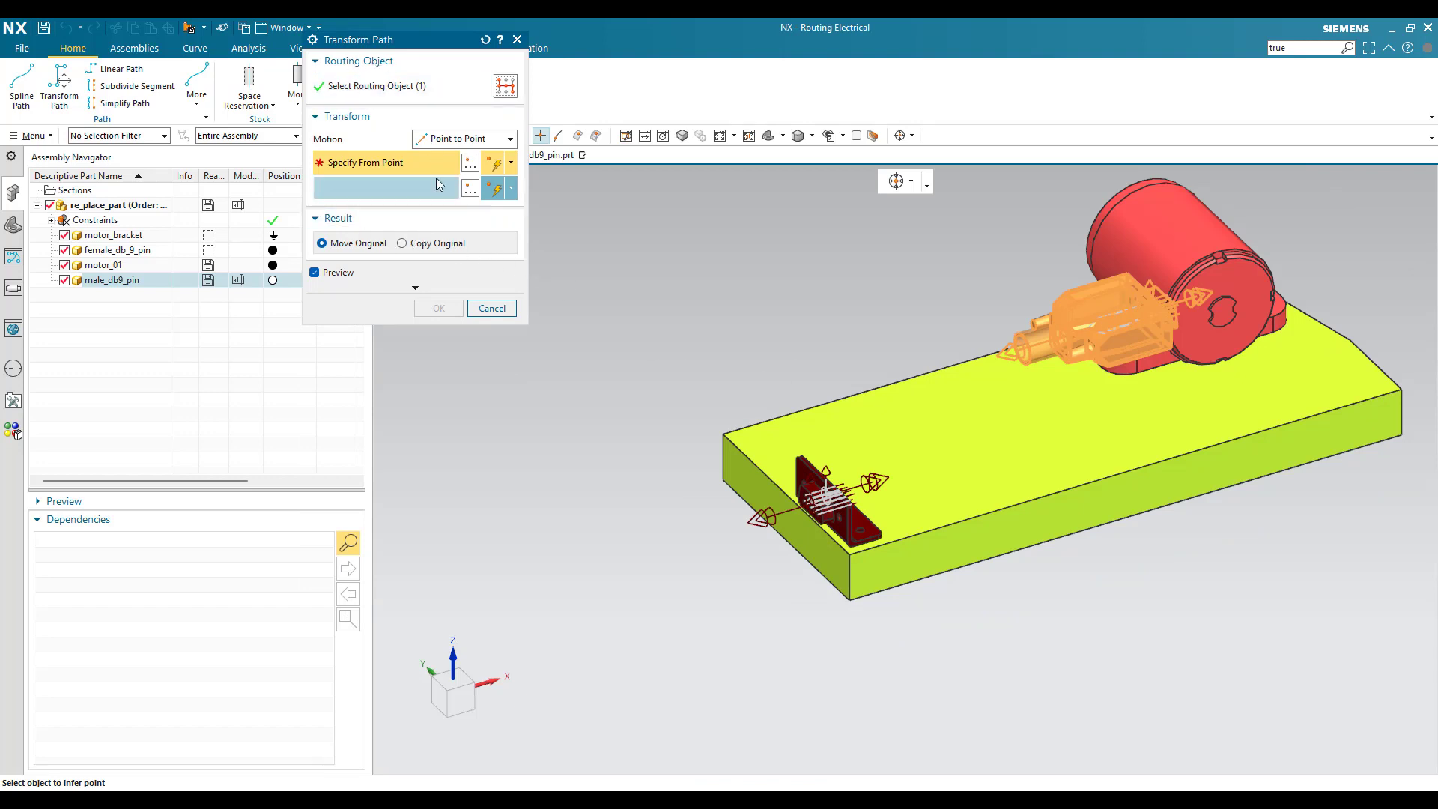
click(455, 142)
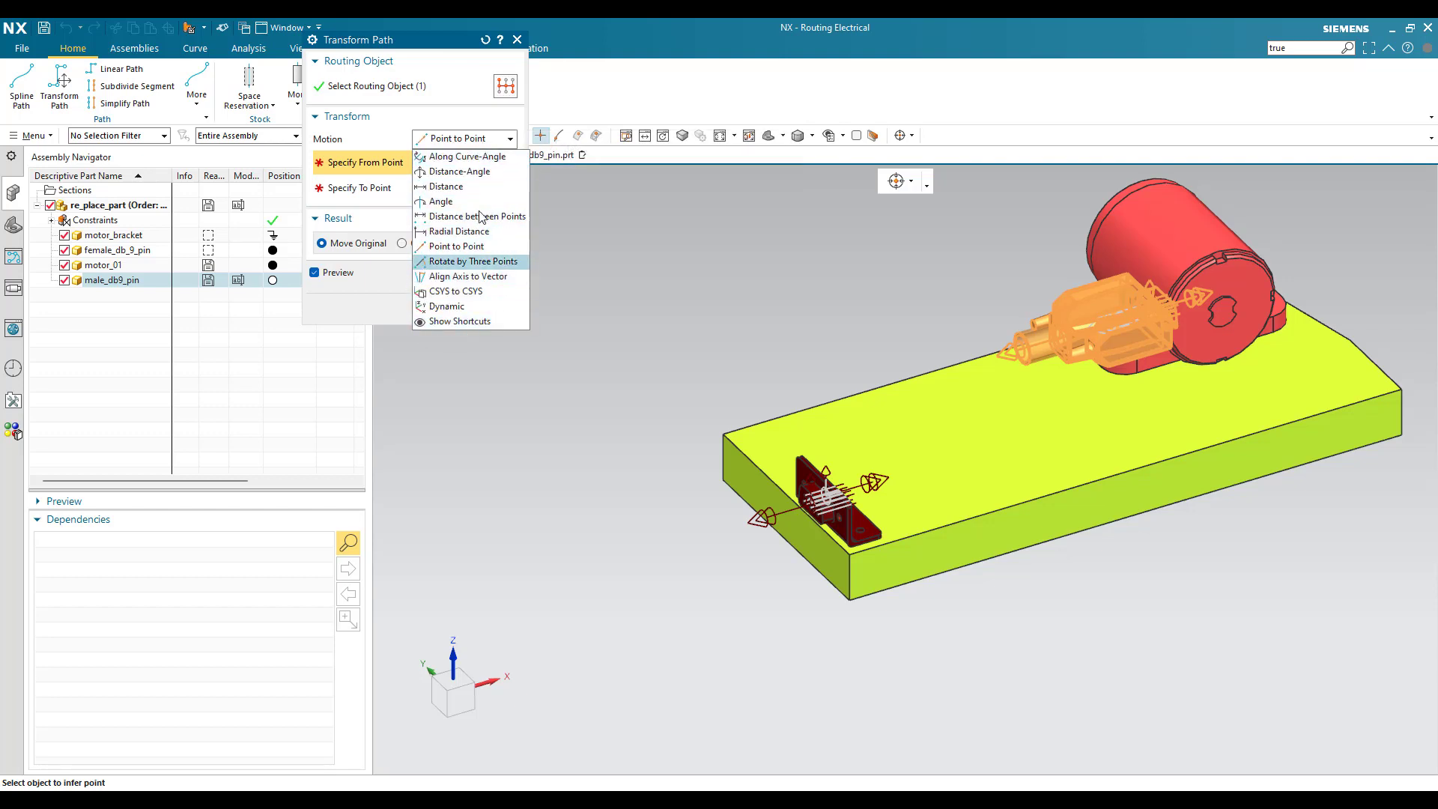
click(447, 306)
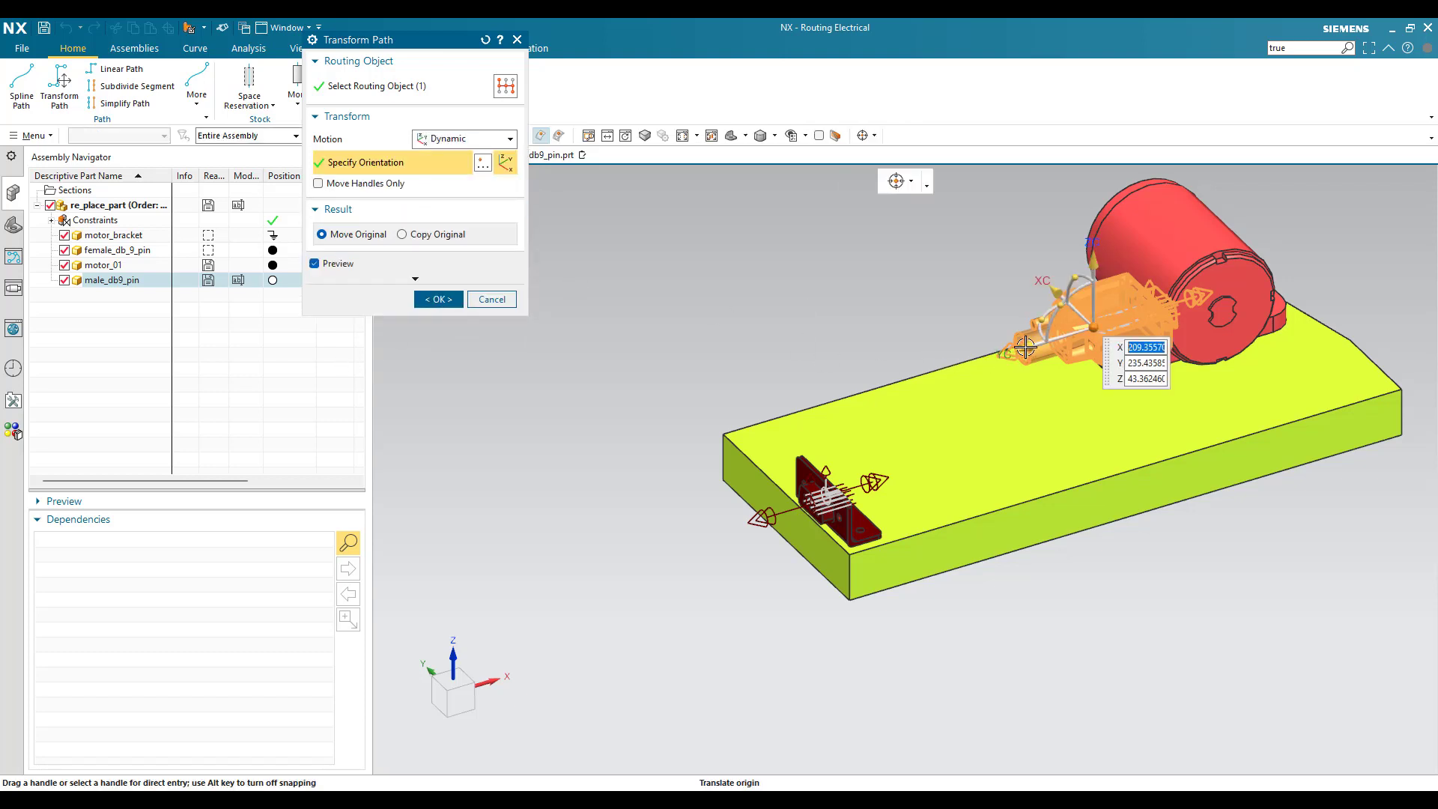
drag(1007, 352, 668, 582)
scroll(669, 582, up, 1)
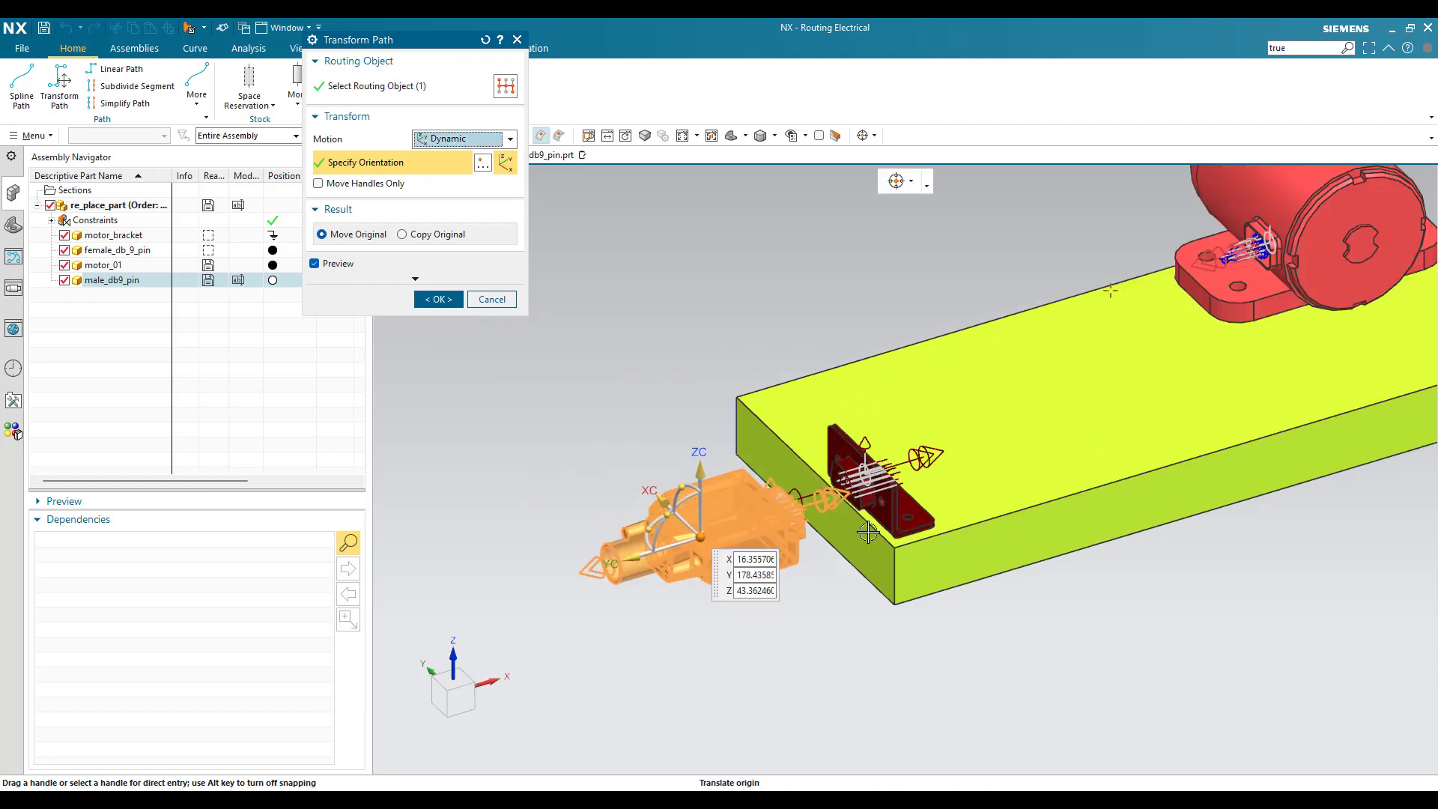
scroll(643, 459, up, 3)
scroll(711, 449, down, 3)
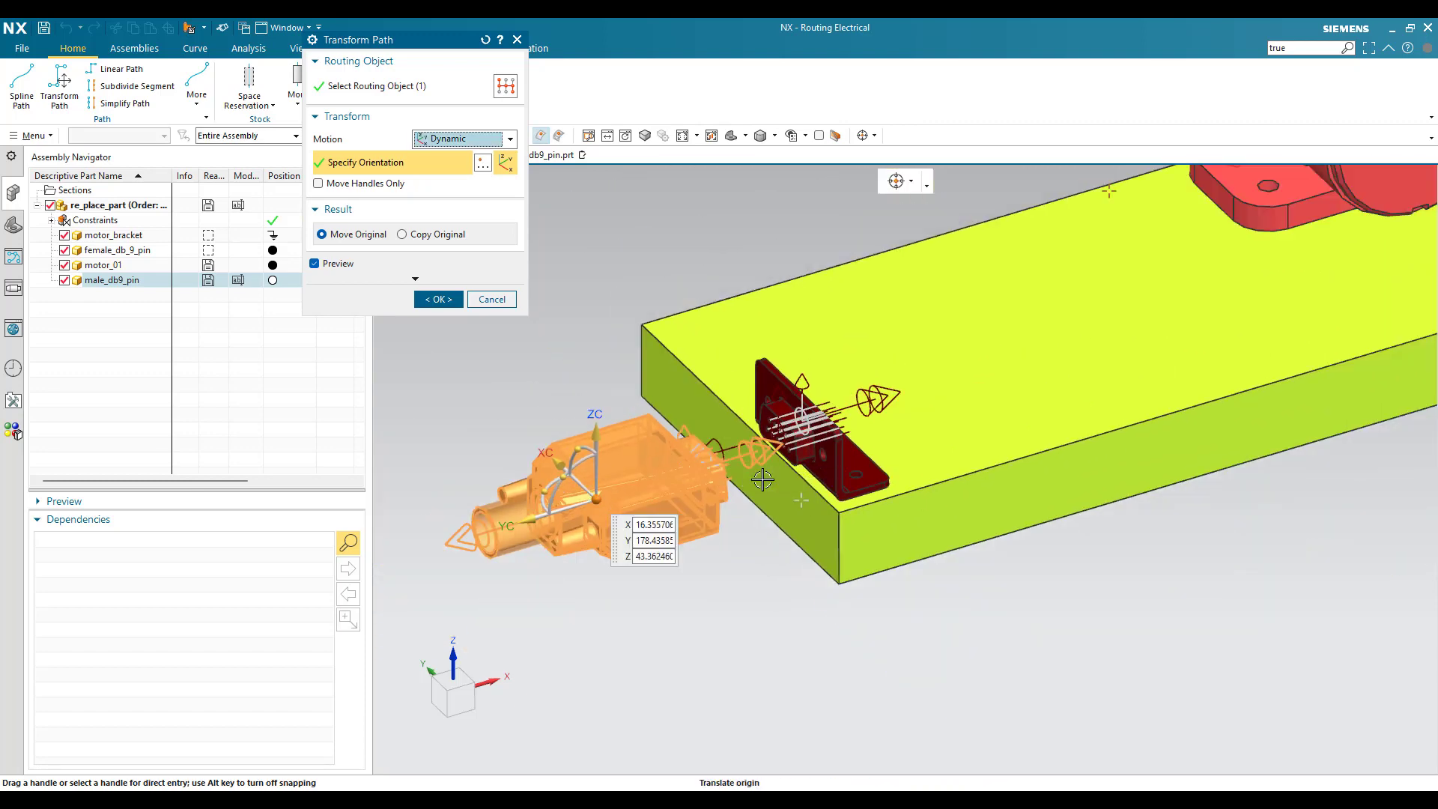
scroll(734, 475, up, 3)
click(442, 300)
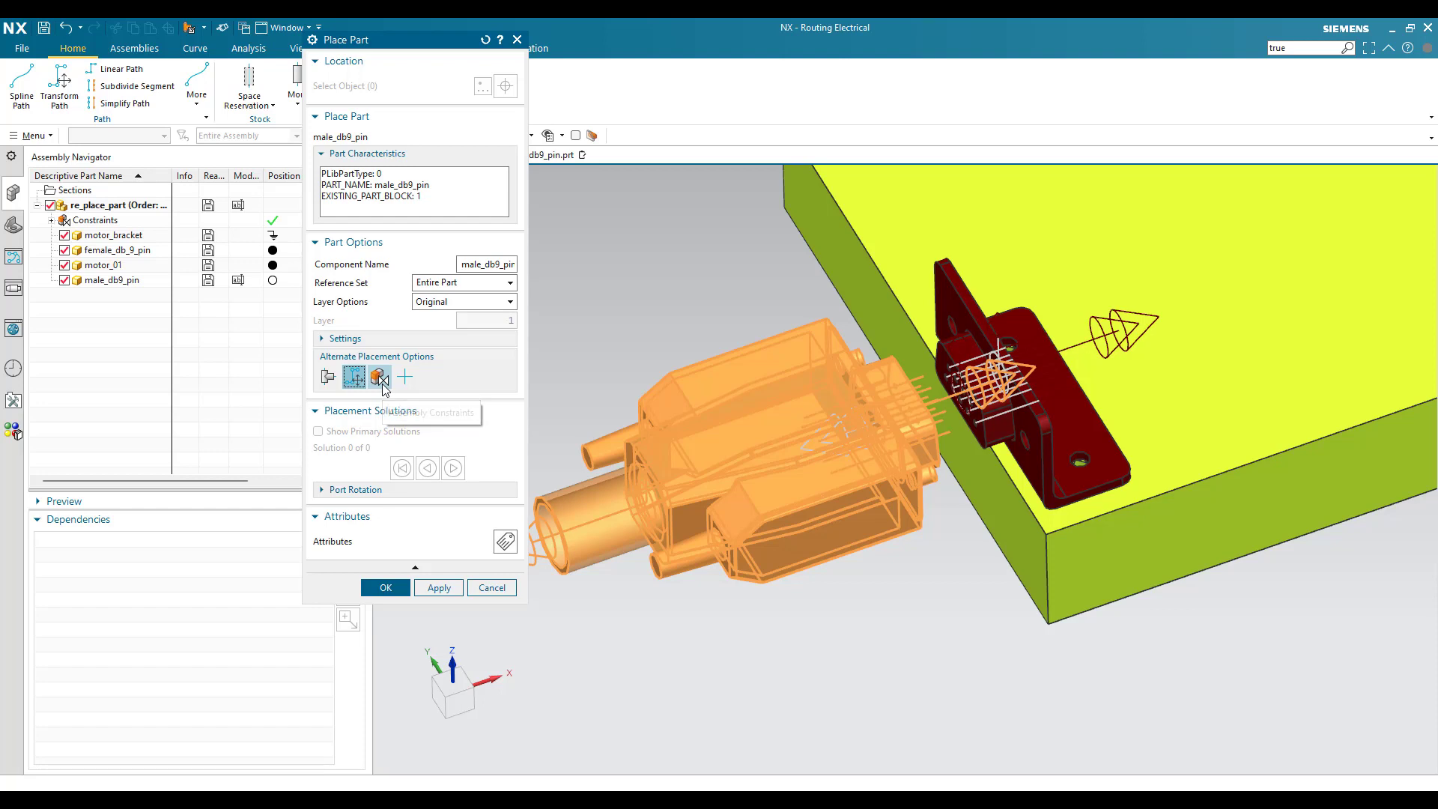
Start assembly constraints for the male connector from the alternate placement options, choosing Touch/Align with Infer Center/Axis orientation.
middle_click(382, 388)
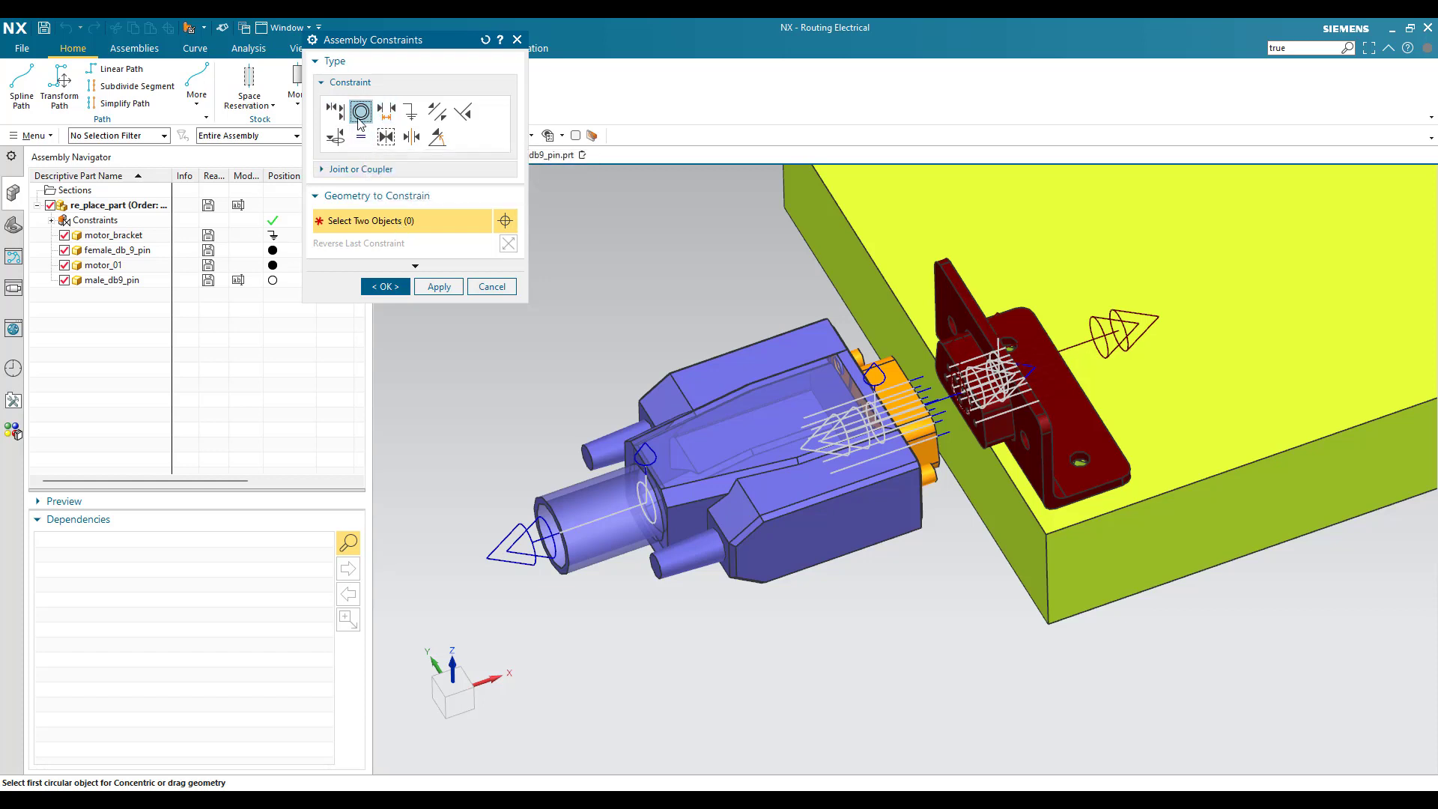
click(335, 111)
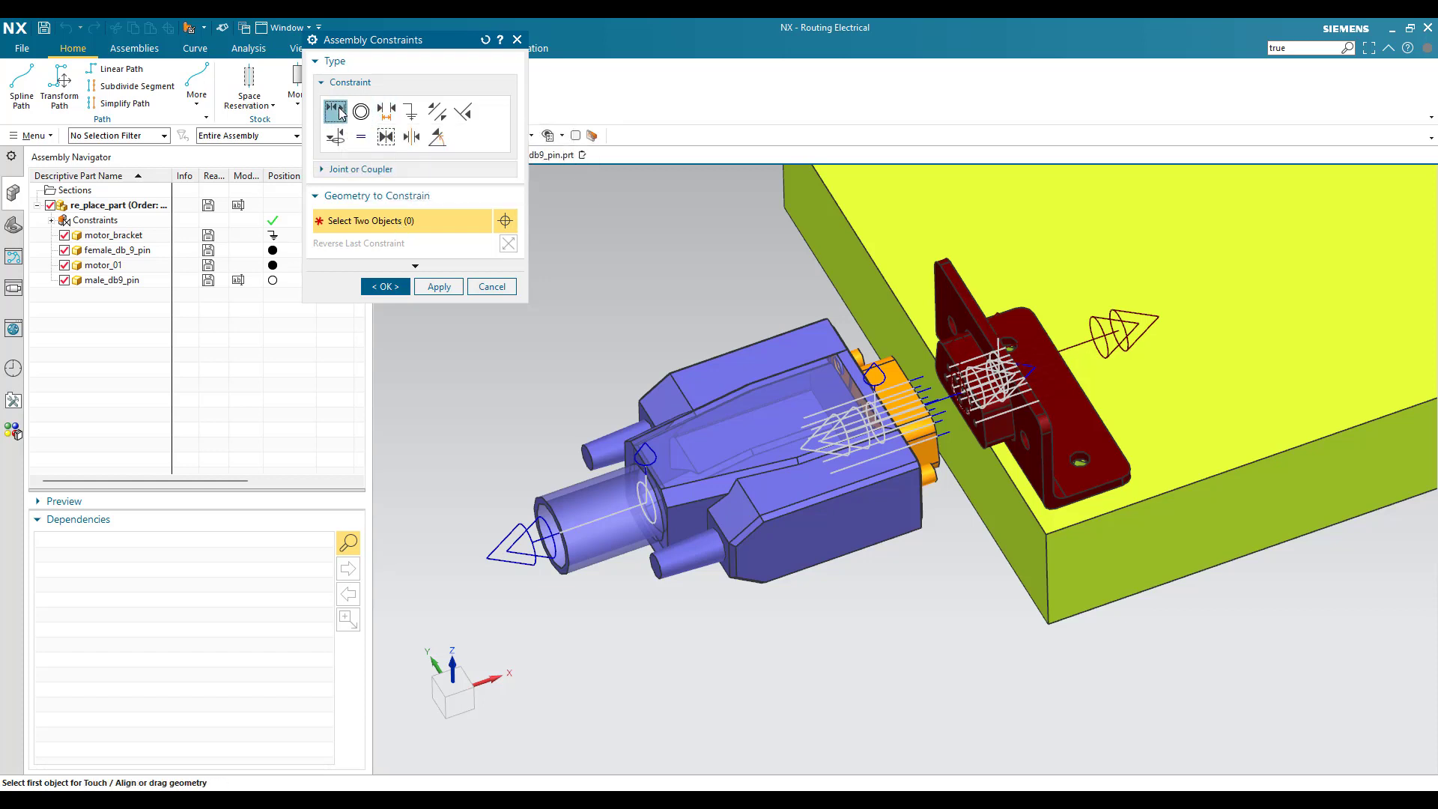
click(459, 219)
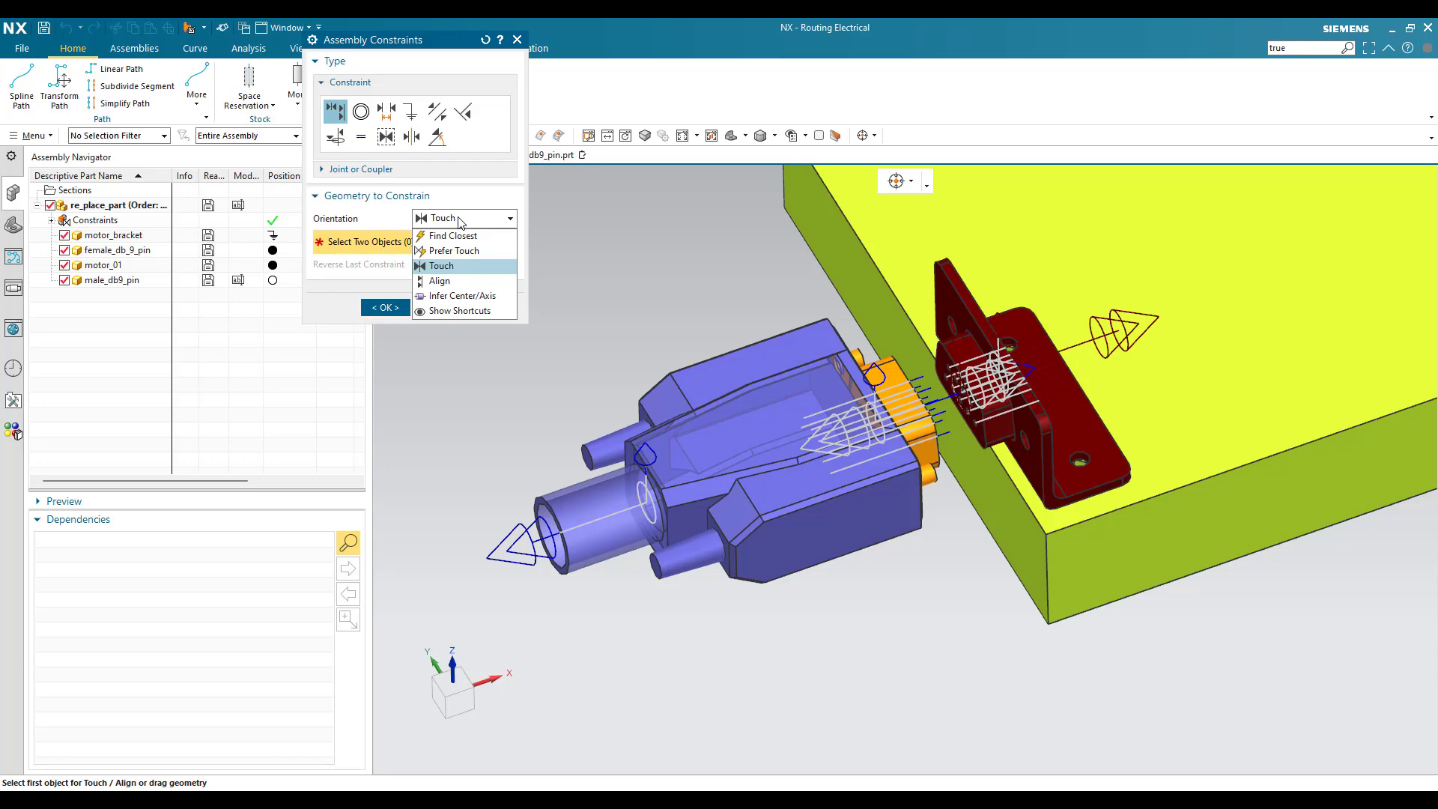
click(459, 219)
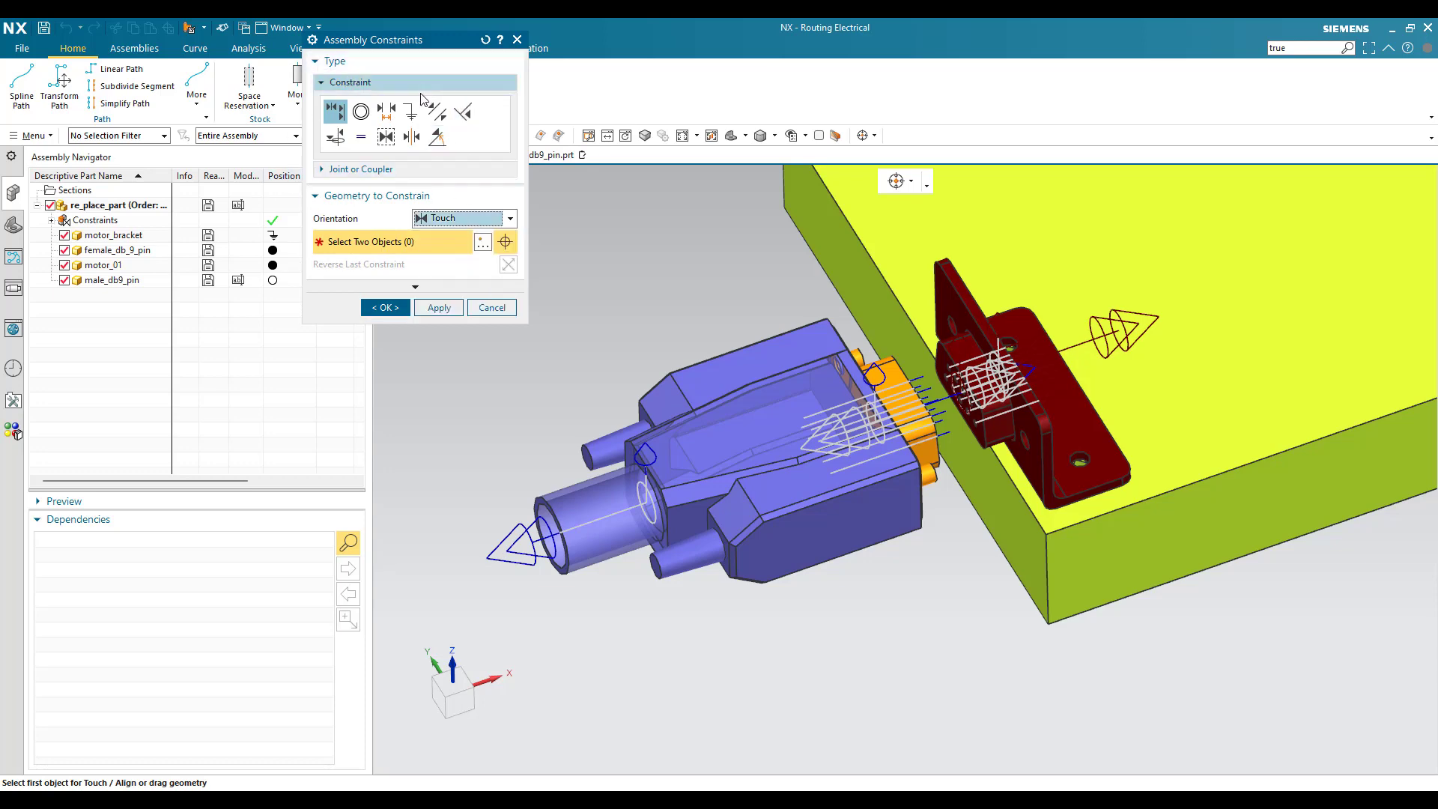
scroll(866, 456, up, 2)
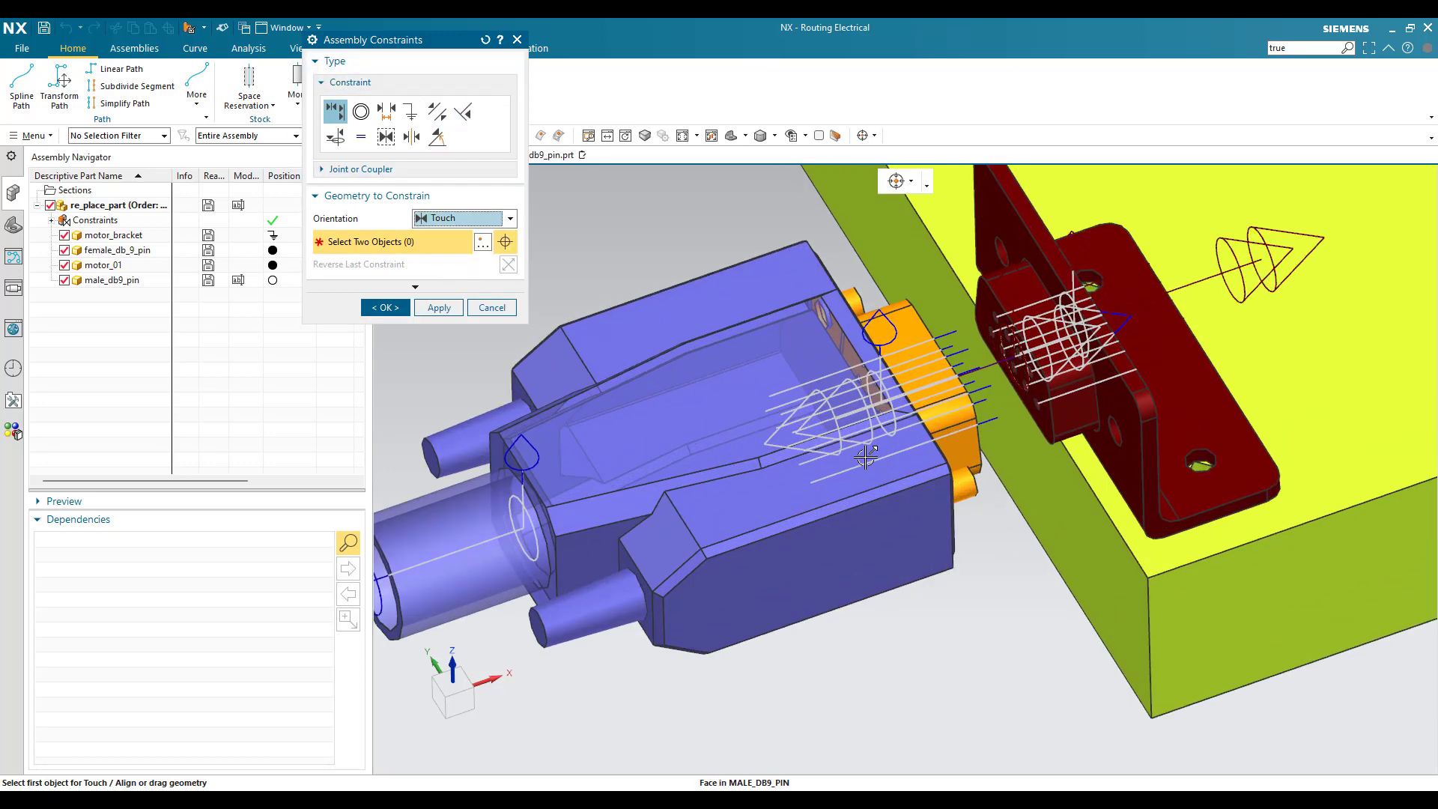
middle_drag(866, 456, 810, 466)
click(352, 113)
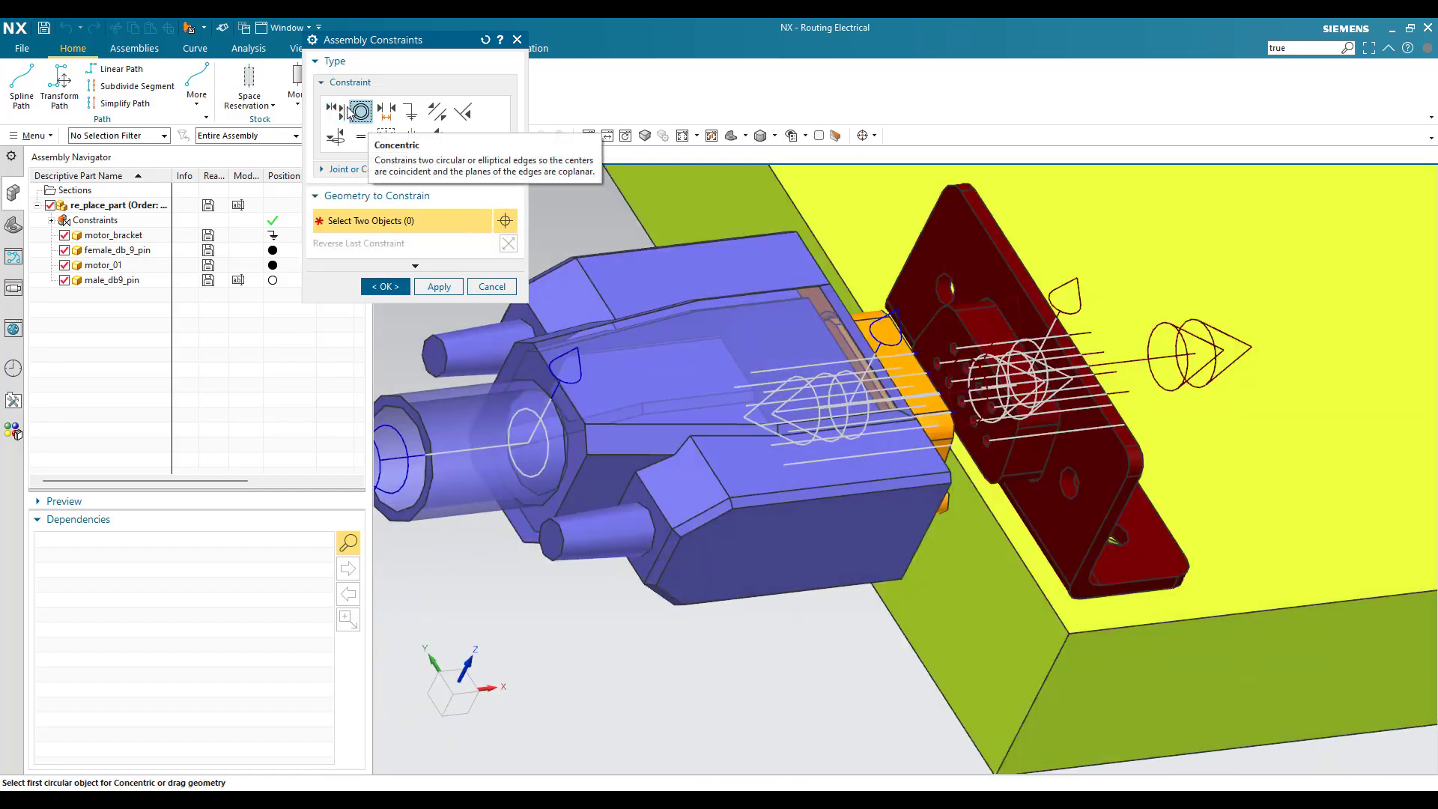
click(335, 112)
click(464, 218)
click(465, 296)
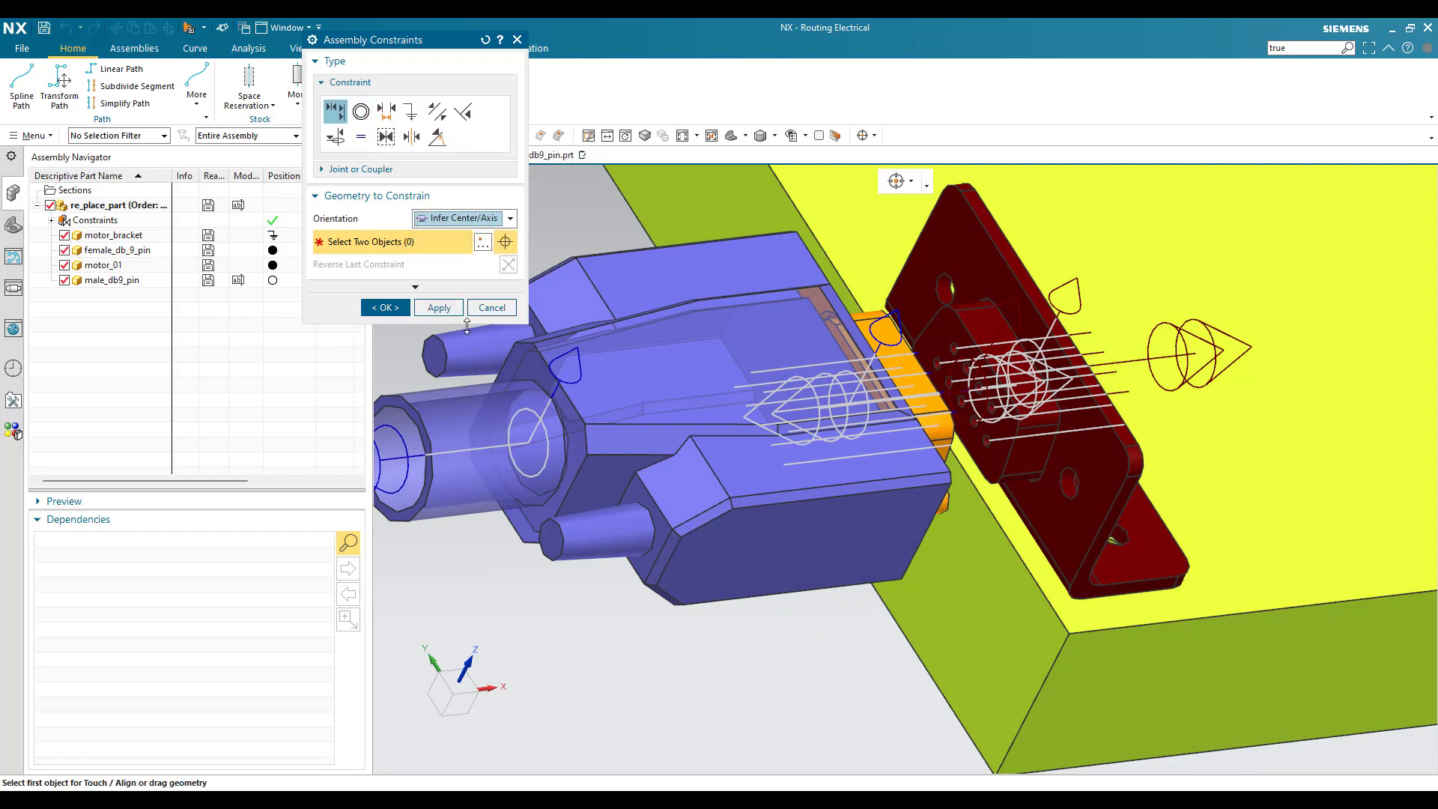
Align the axis of the male connector's end pin with the matching end hole in the bracket's female connector.
middle_drag(817, 409, 1003, 450)
scroll(1017, 453, up, 5)
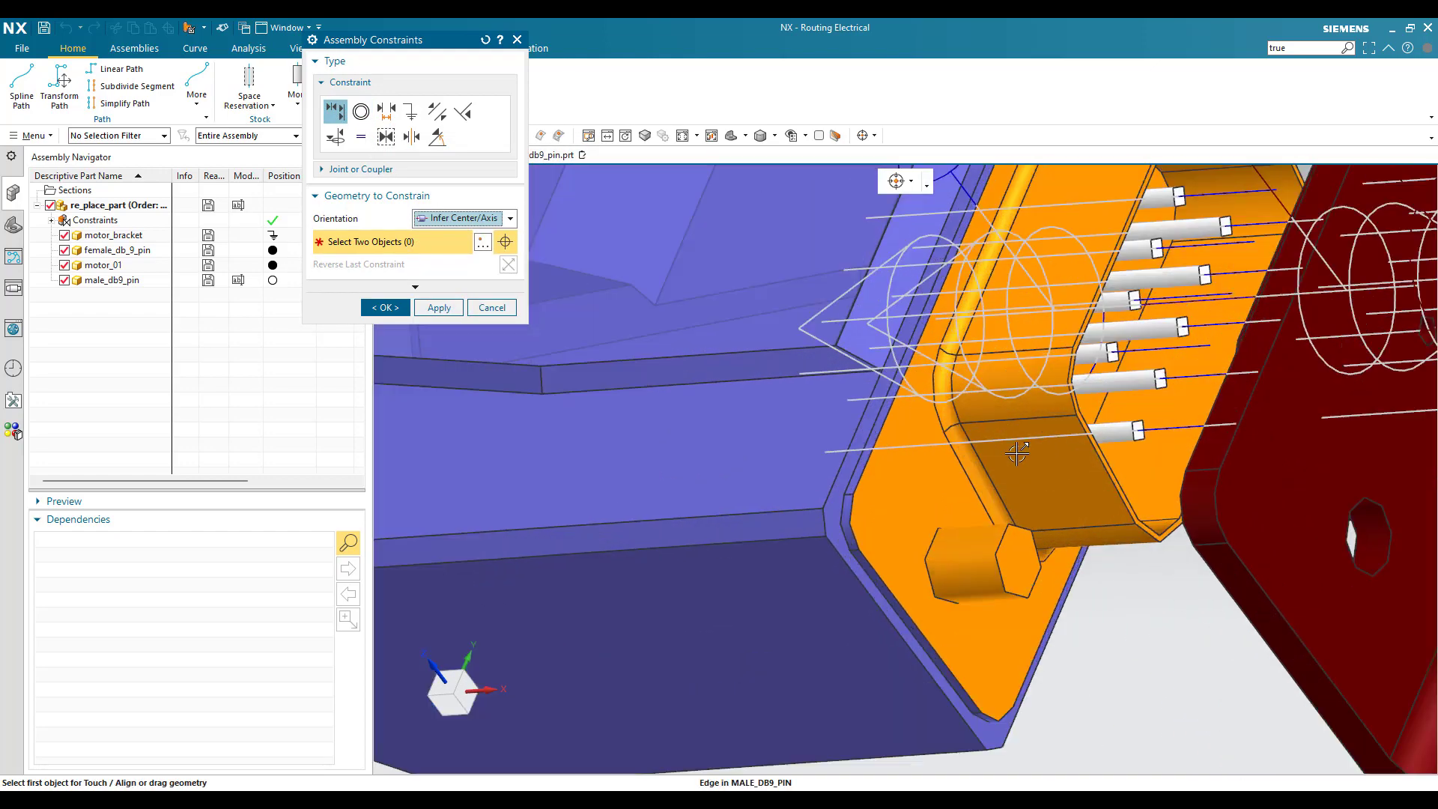
scroll(1017, 453, up, 3)
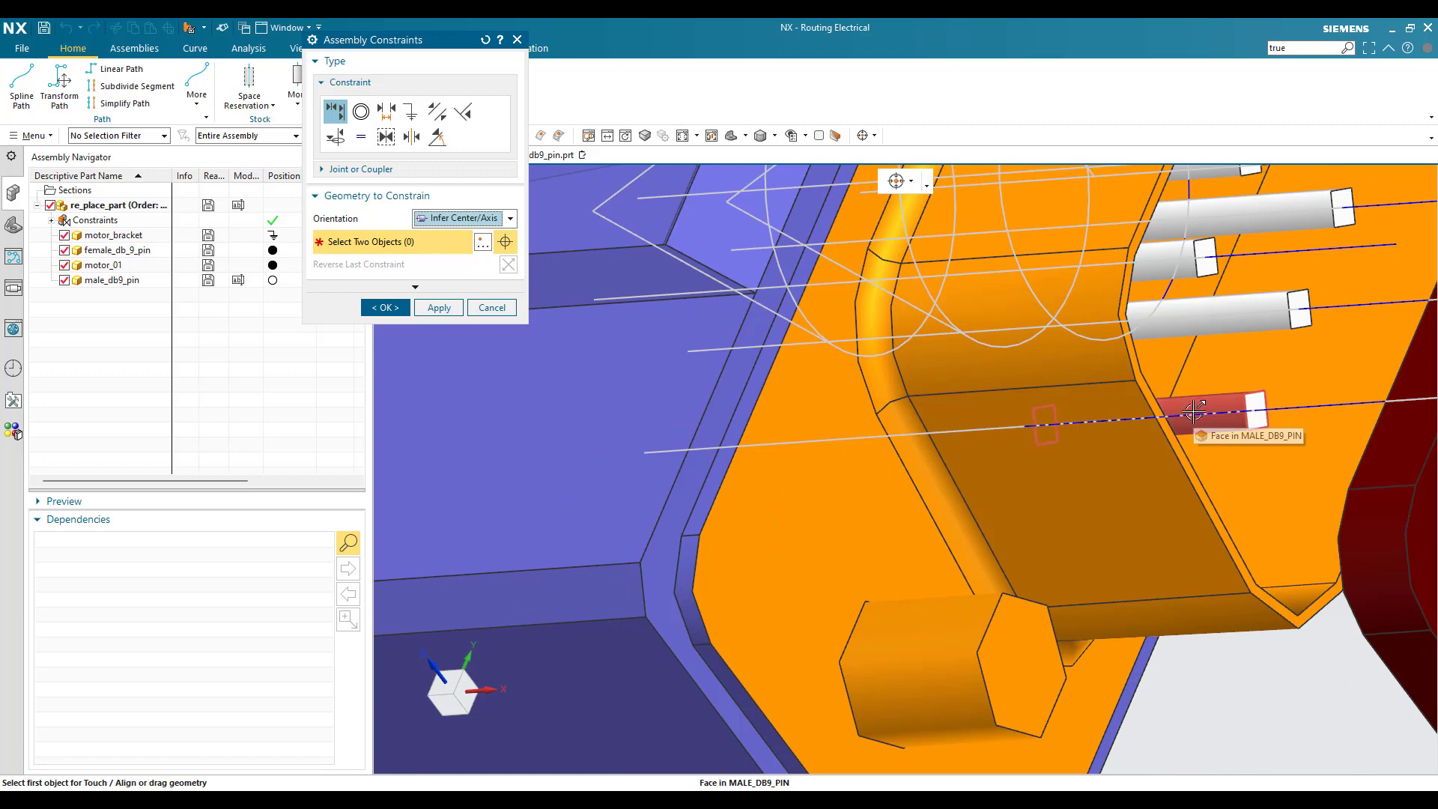
click(1194, 412)
scroll(1168, 397, down, 8)
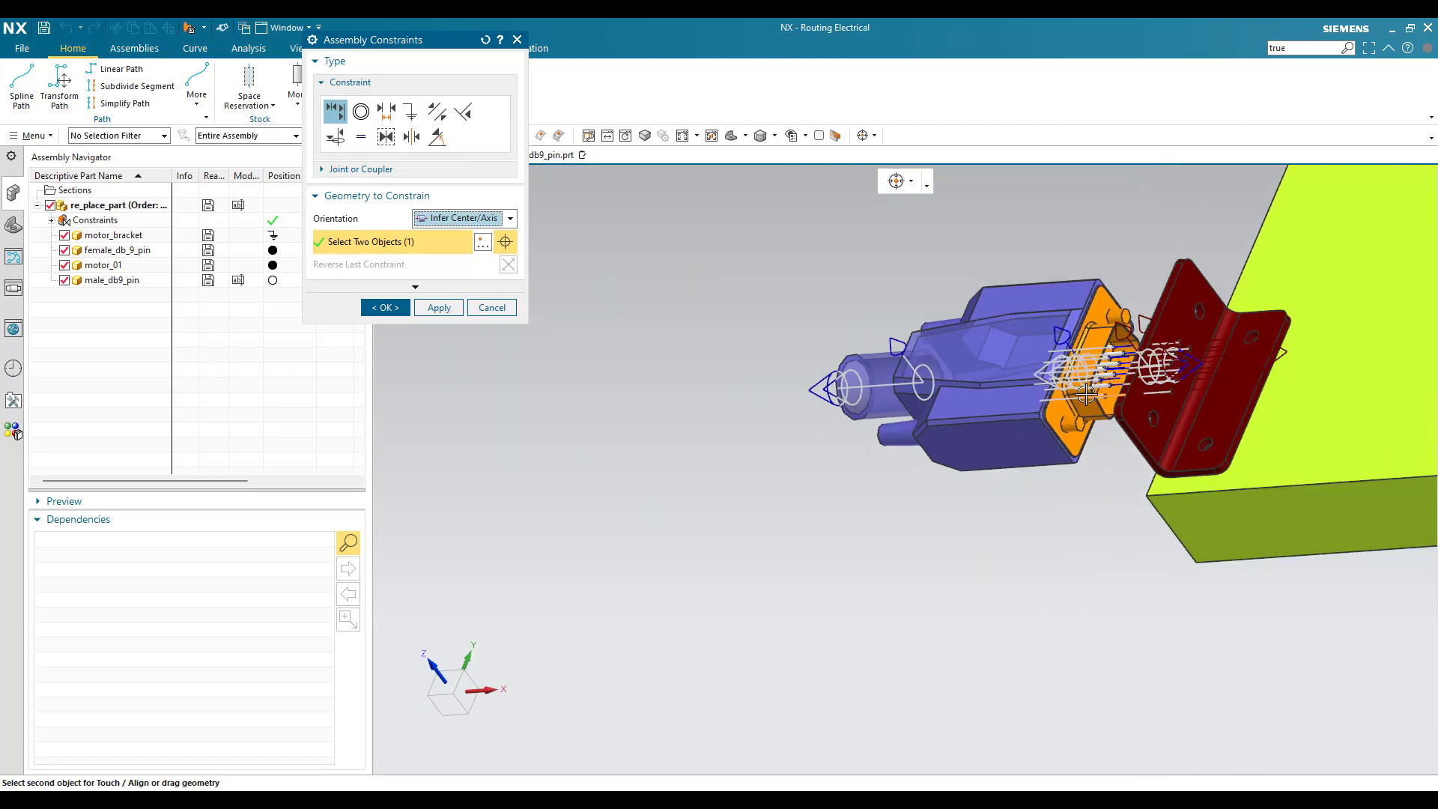
middle_drag(1146, 378, 1131, 358)
scroll(1131, 352, up, 5)
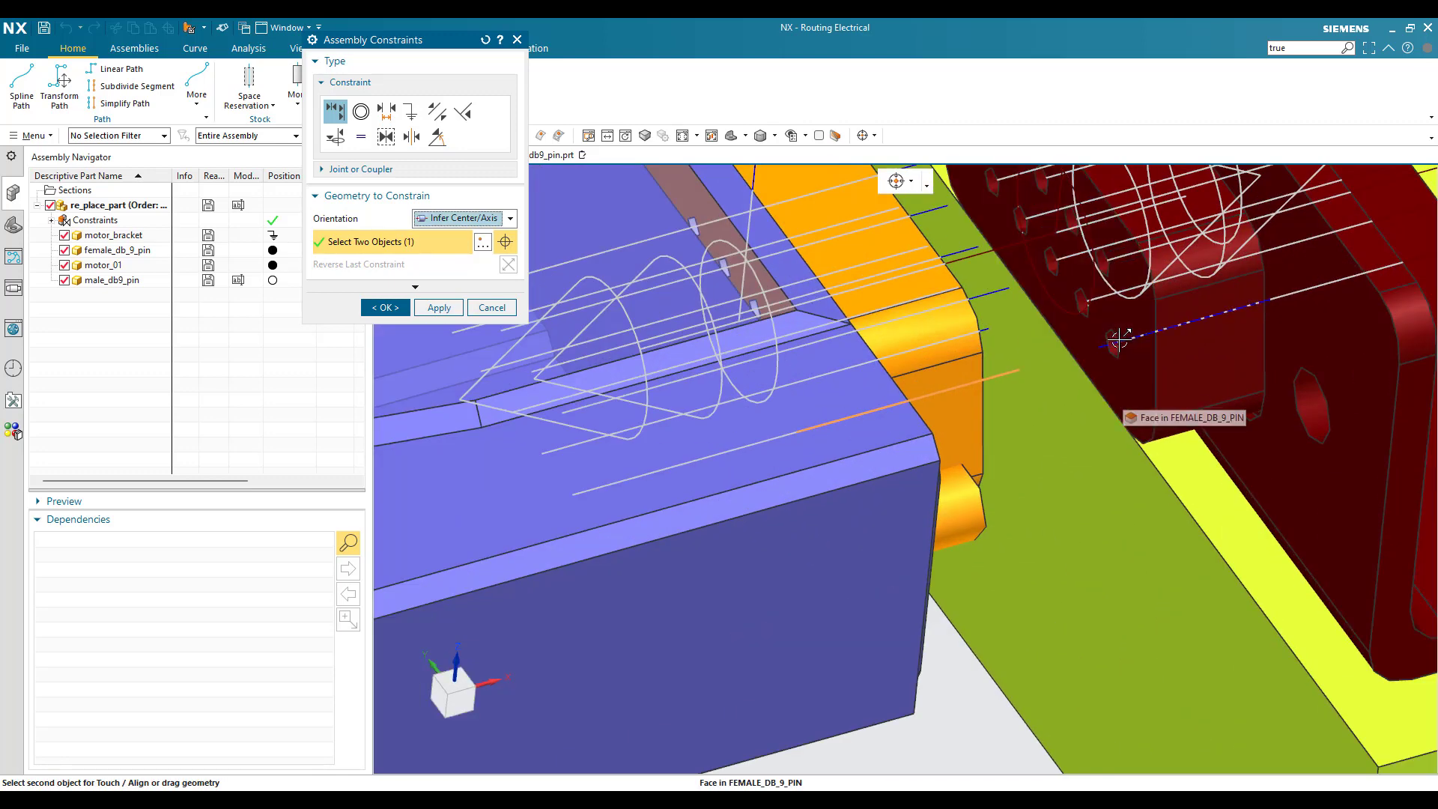
scroll(1134, 345, up, 3)
click(1135, 344)
scroll(1142, 367, down, 6)
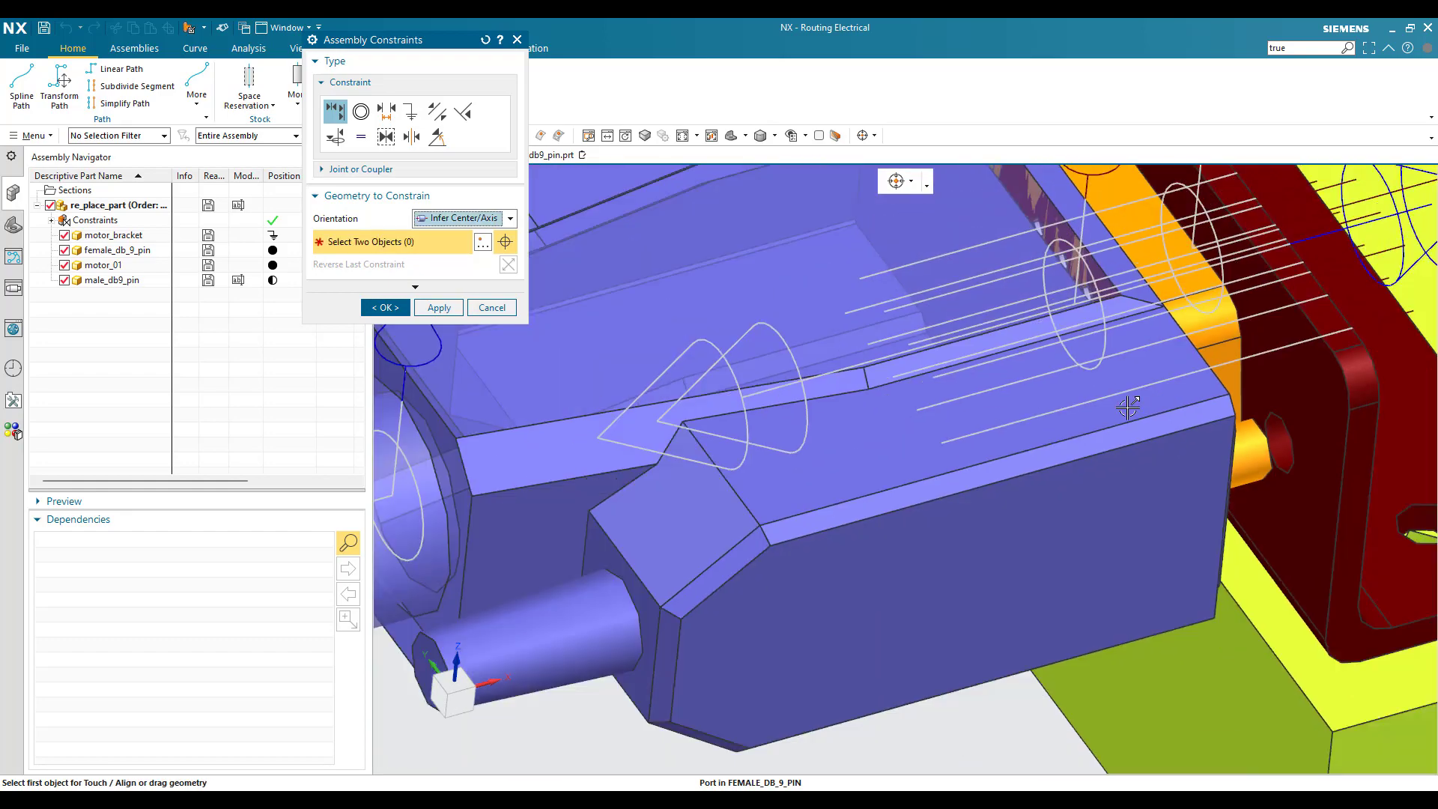
Accept the axis constraint and finish placing the male connector at the bracket.
scroll(1146, 381, up, 3)
middle_drag(1145, 381, 1079, 400)
scroll(707, 324, down, 6)
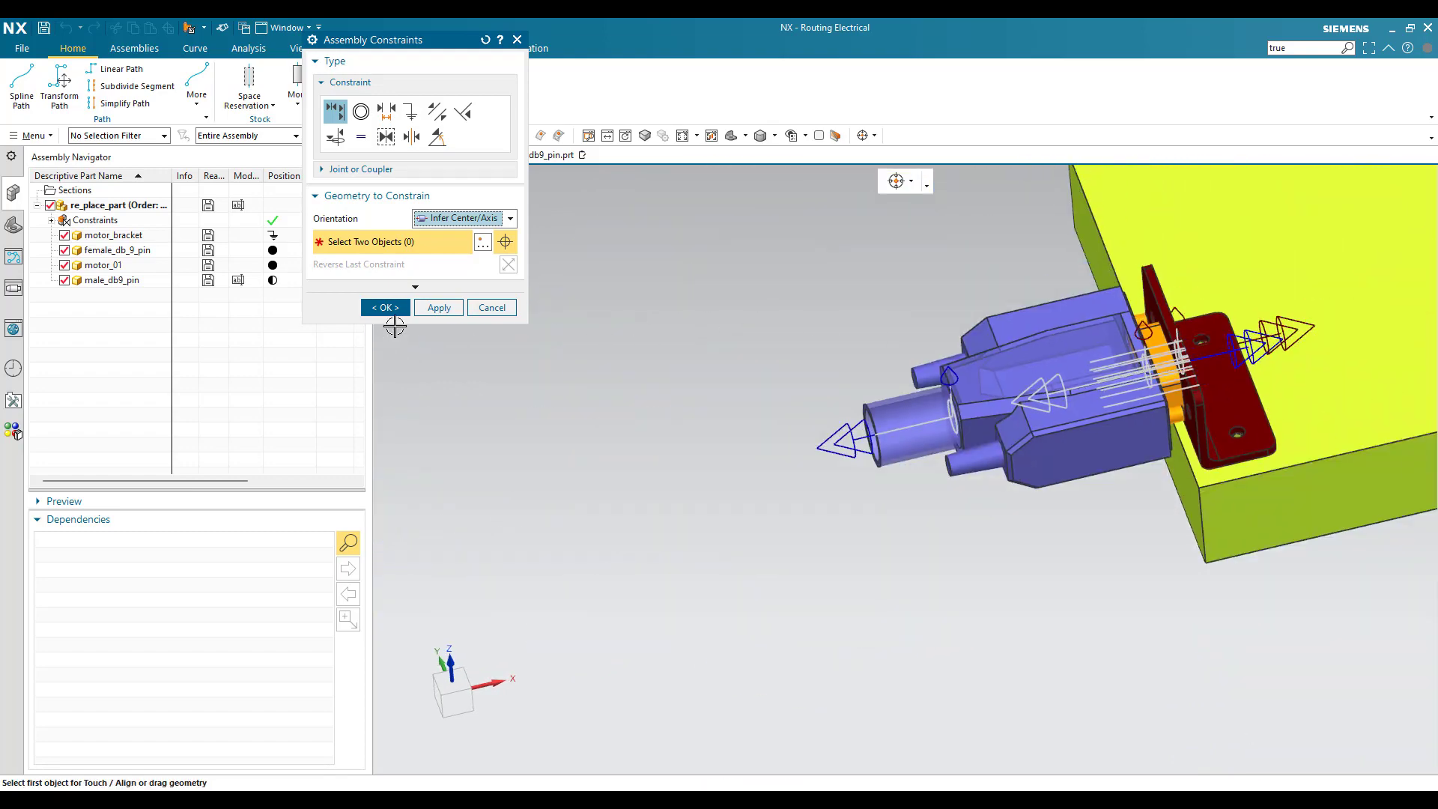
click(397, 312)
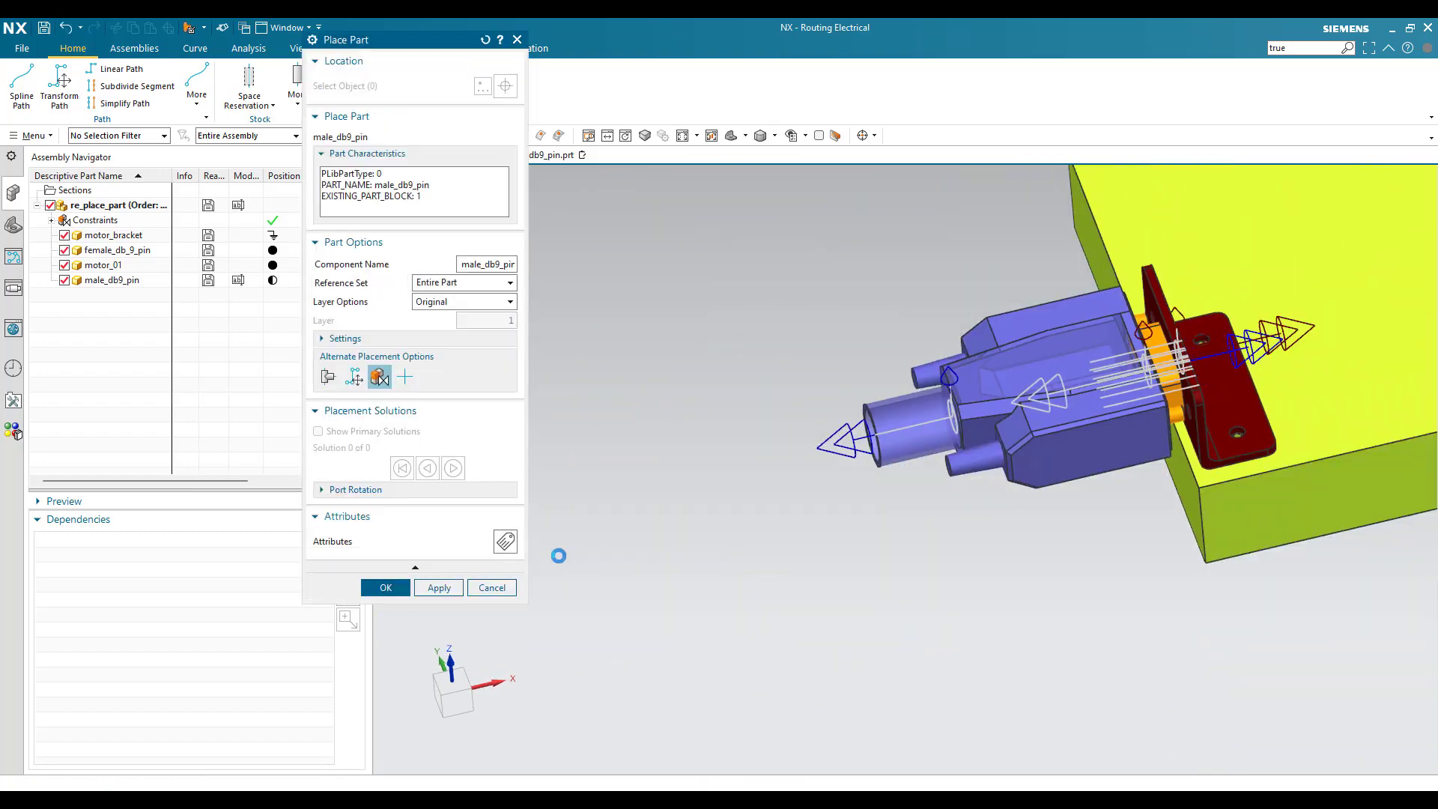
click(385, 587)
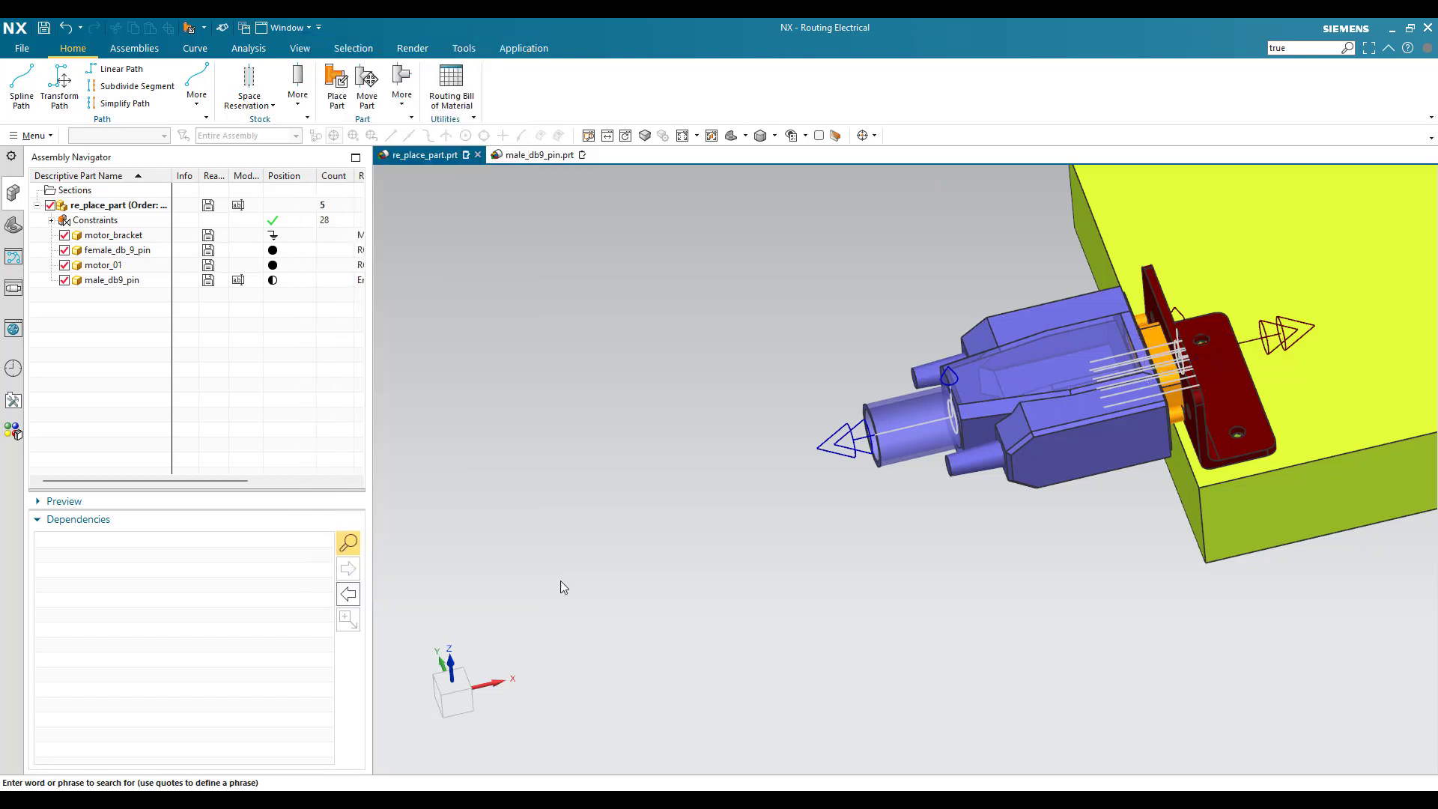
scroll(781, 449, down, 3)
scroll(825, 472, up, 2)
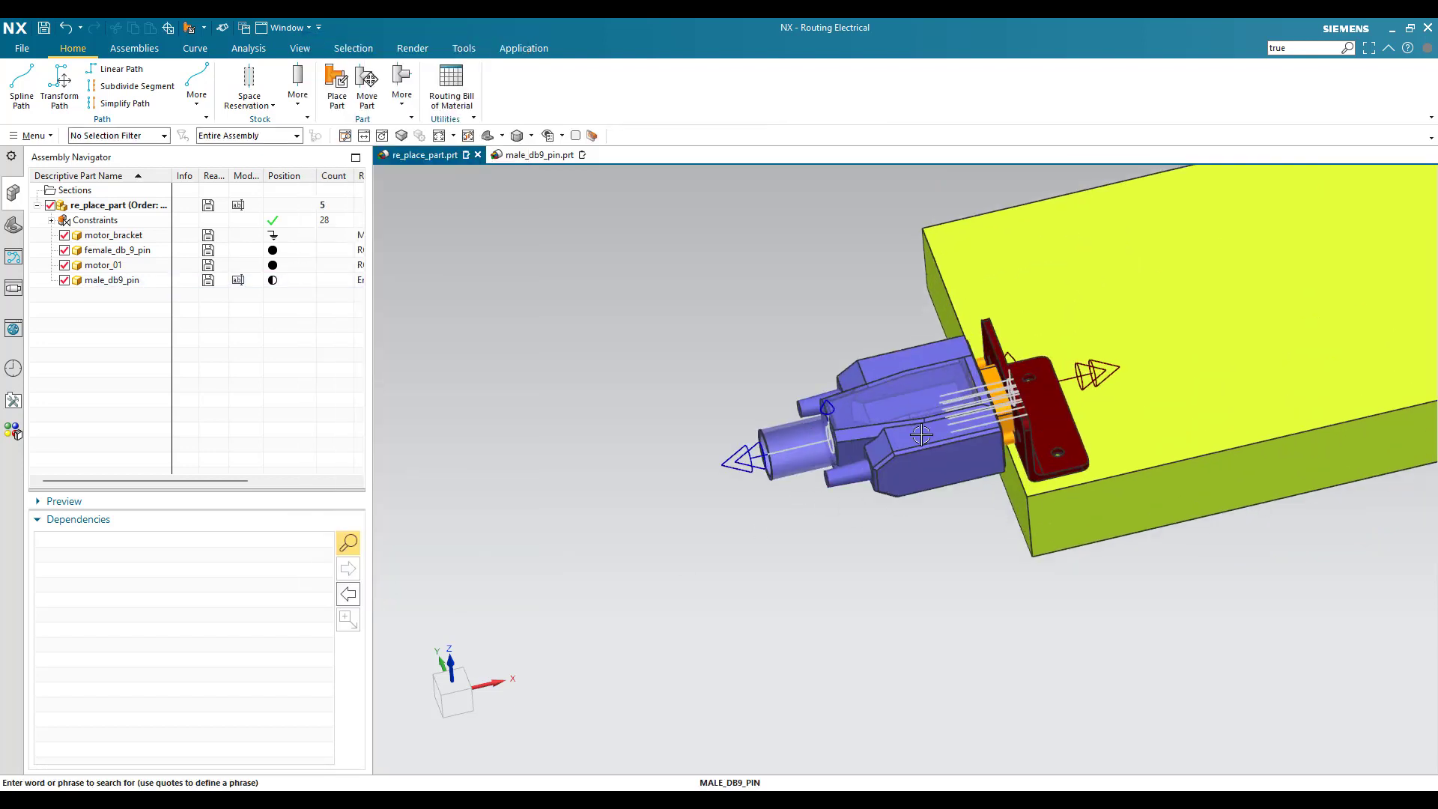
scroll(788, 381, down, 3)
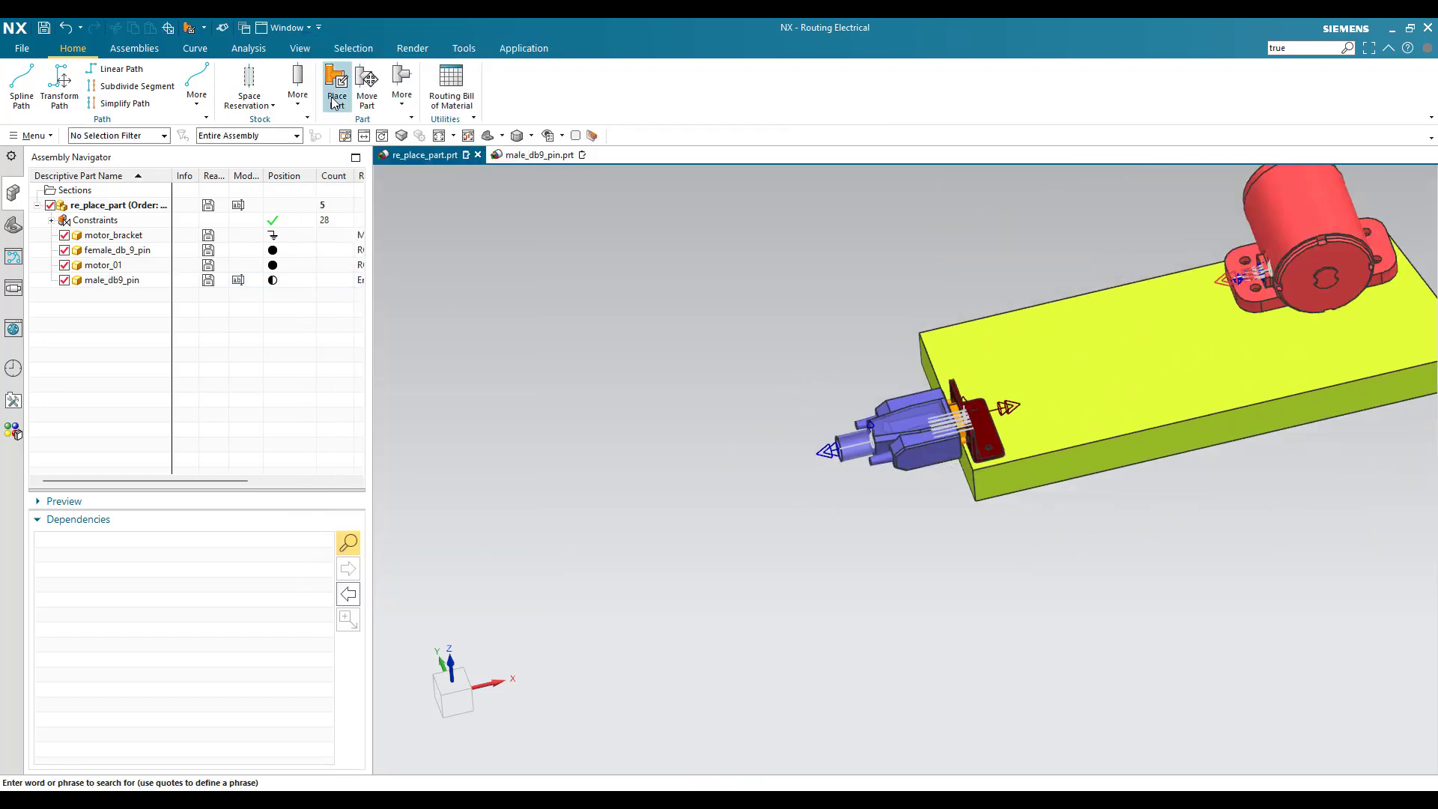